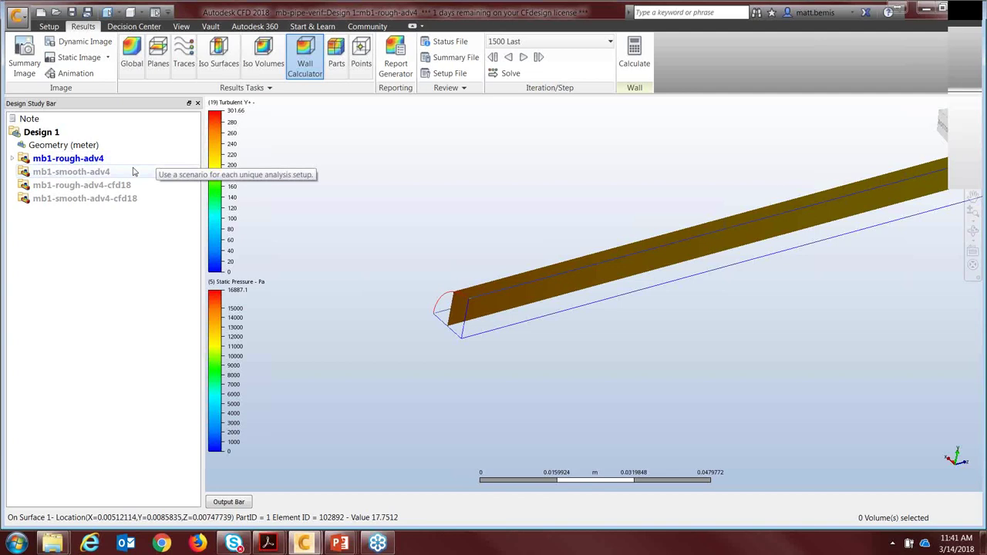
# Step: Activate the mb1-smooth-adv4-cfd18 scenario and collapse its settings in the design study tree
pyautogui.click(134, 162)
pyautogui.rightClick(134, 161)
pyautogui.click(84, 207)
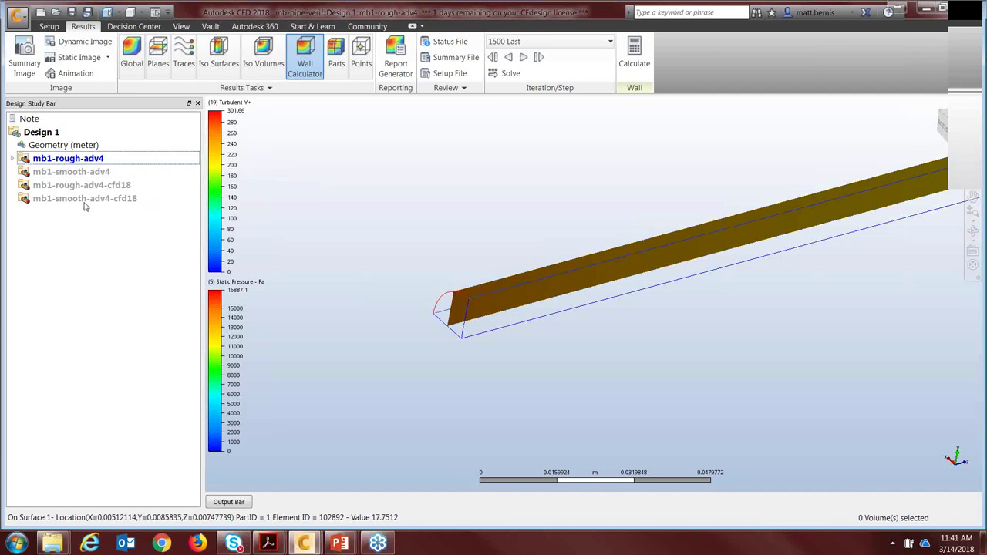
pyautogui.click(150, 199)
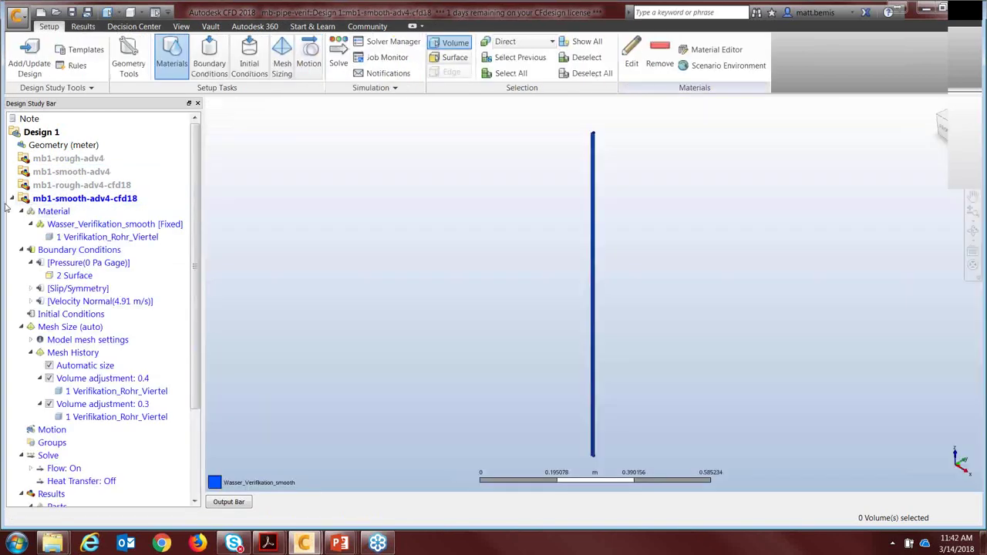
pyautogui.click(12, 199)
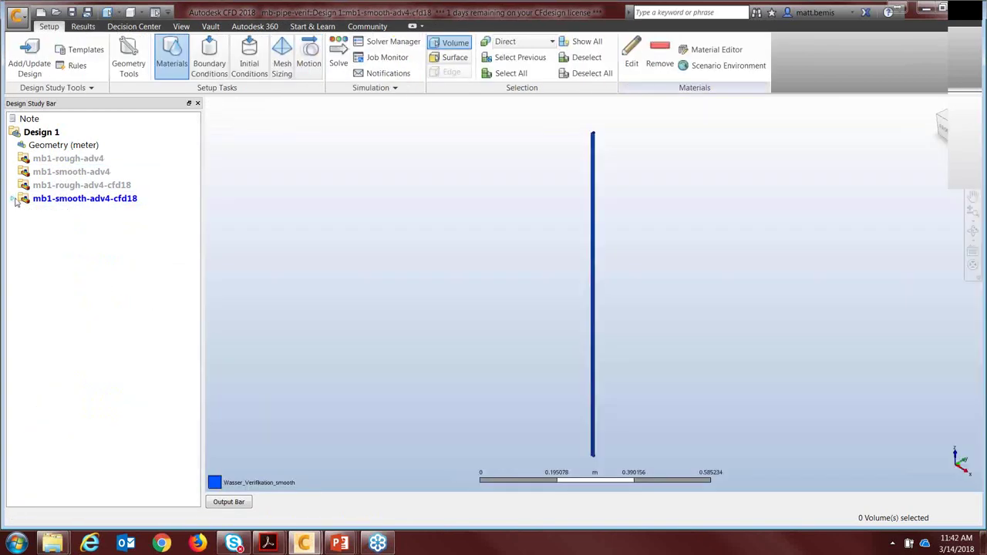
# Step: Clone the active scenario with its mesh and results as mb1-smooth-adv4-cfd18-webinar and widen the design study tree
pyautogui.rightClick(72, 206)
pyautogui.click(121, 255)
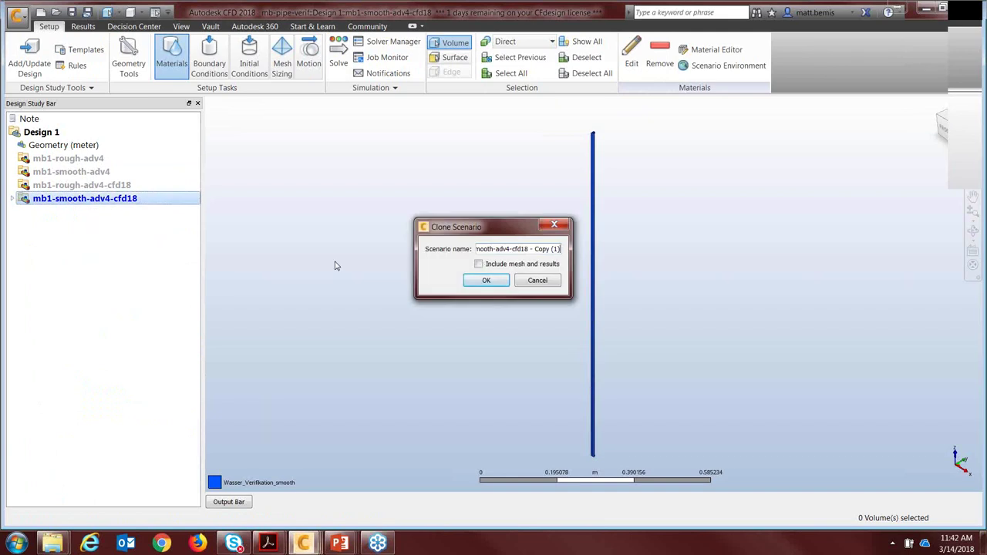
pyautogui.click(479, 264)
pyautogui.moveTo(531, 250); pyautogui.dragTo(573, 254)
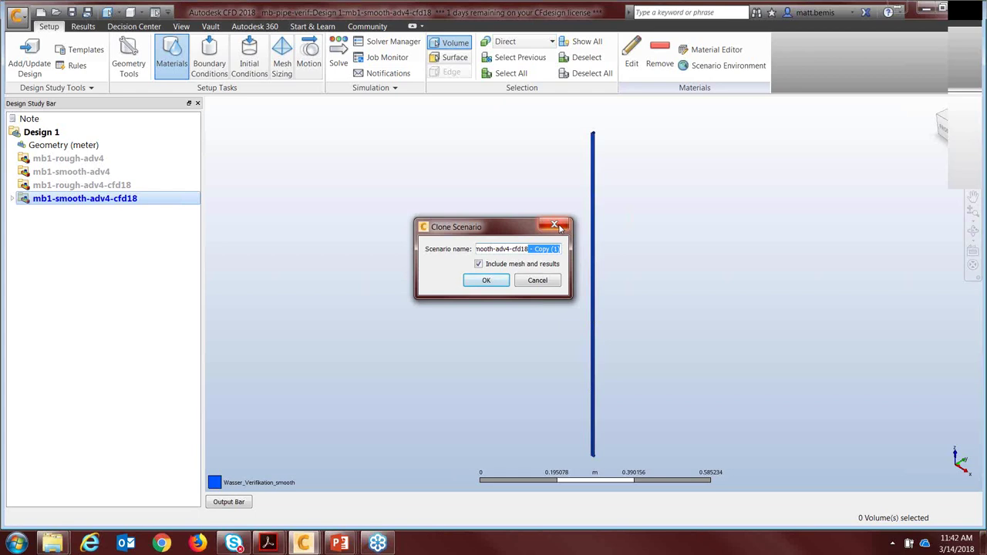
pyautogui.write('-webinar')
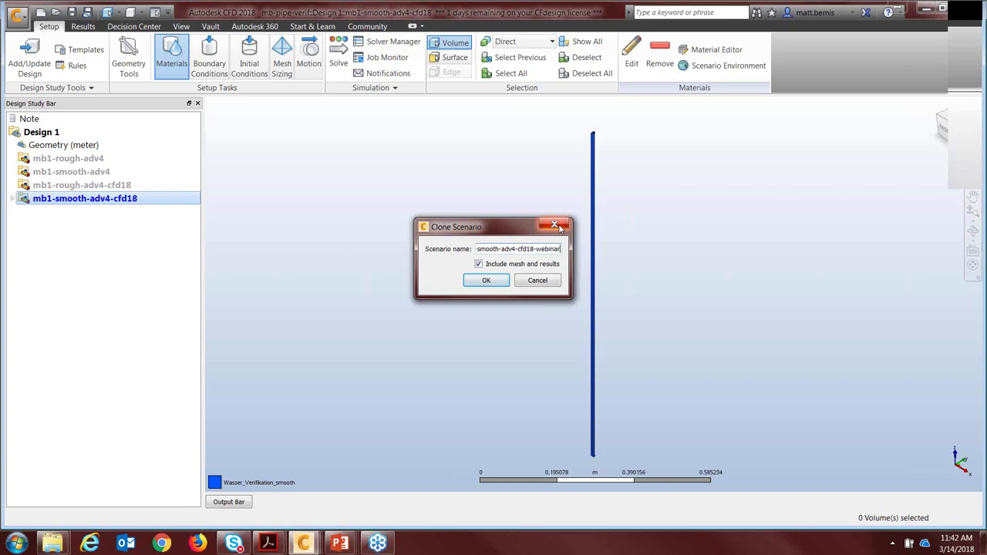
pyautogui.click(487, 280)
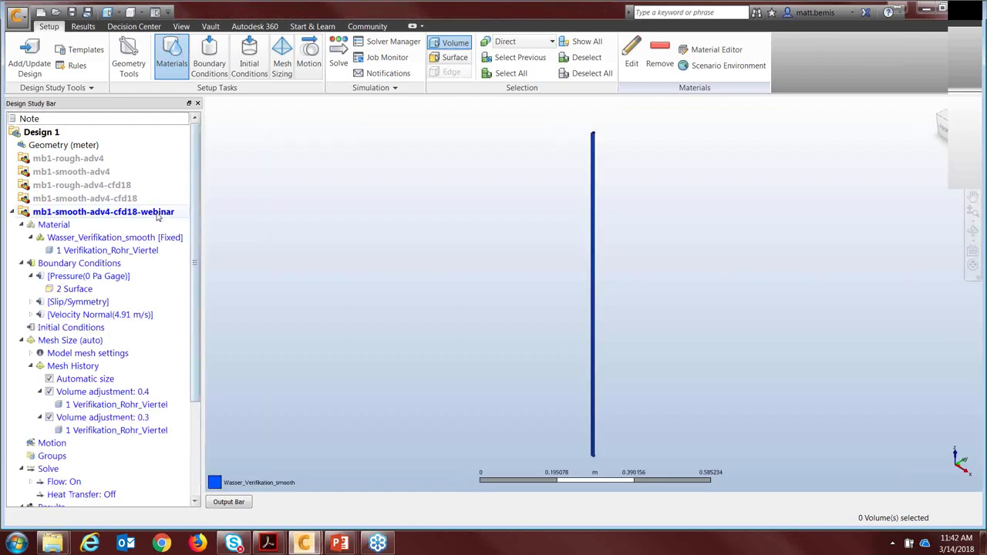
pyautogui.moveTo(202, 220); pyautogui.dragTo(248, 220)
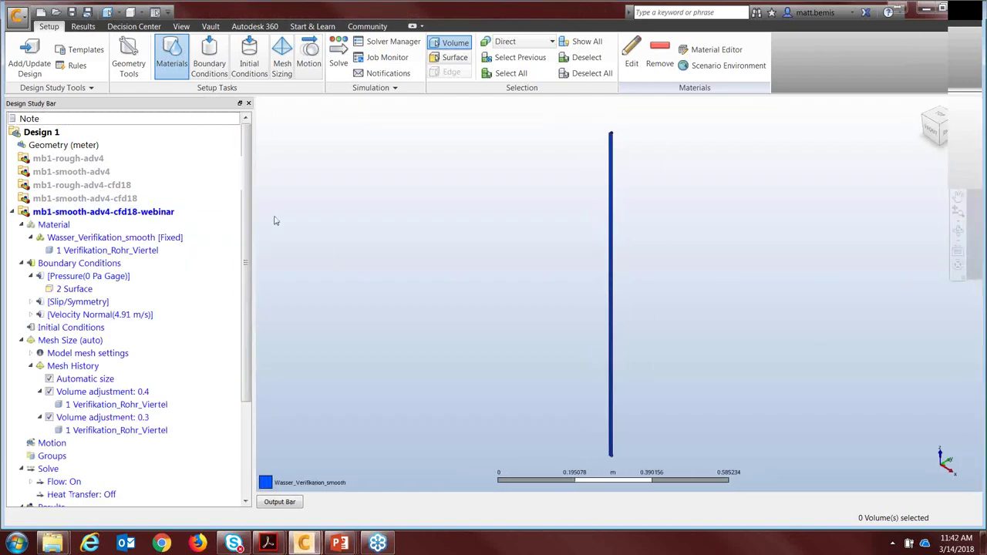
# Step: Add a velocity magnitude results plane running lengthwise through the pipe in the webinar scenario
pyautogui.click(83, 26)
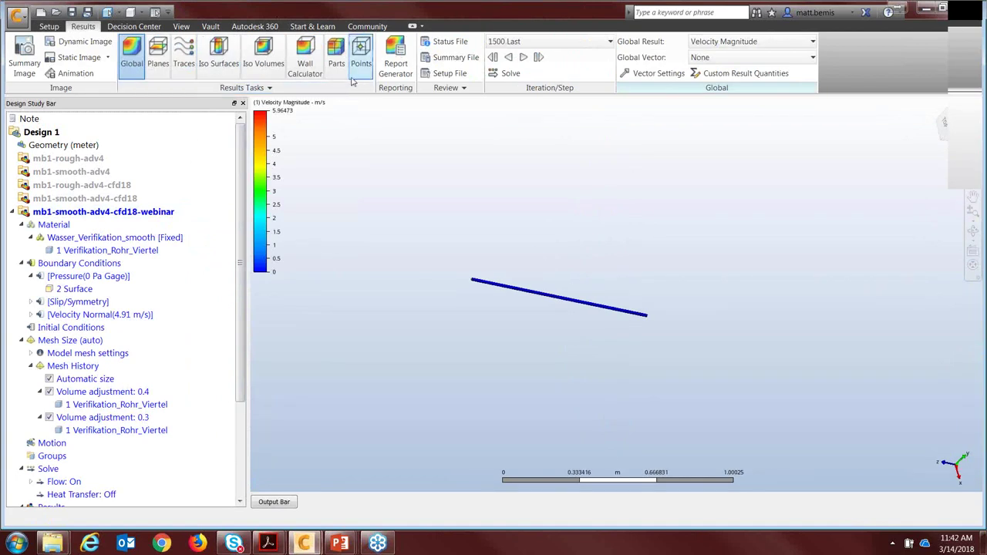
pyautogui.click(158, 57)
pyautogui.scroll(5, 548, 313)
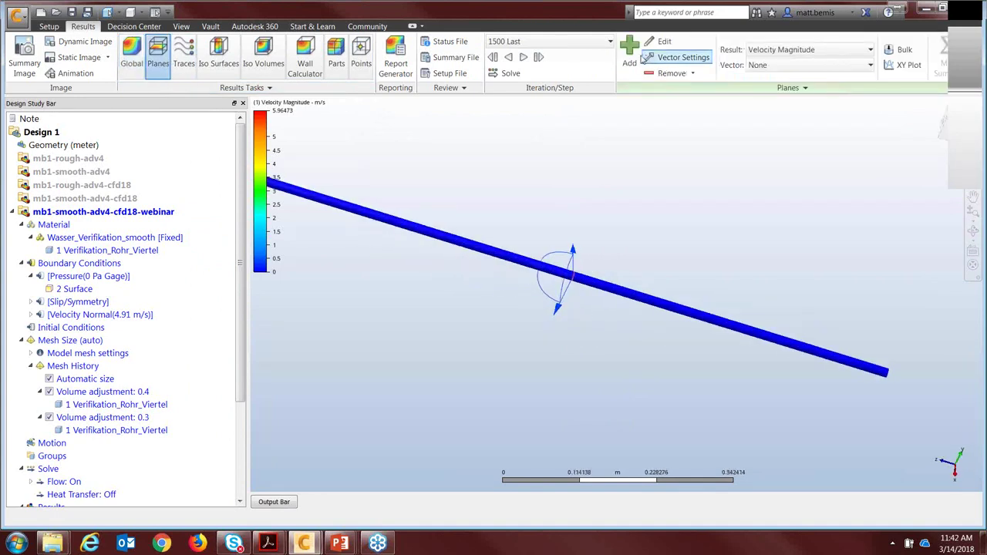
pyautogui.click(630, 51)
pyautogui.keyDown('shift'); pyautogui.moveTo(458, 250); pyautogui.dragTo(399, 240, button='middle'); pyautogui.keyUp('shift')
pyautogui.scroll(-2, 399, 241)
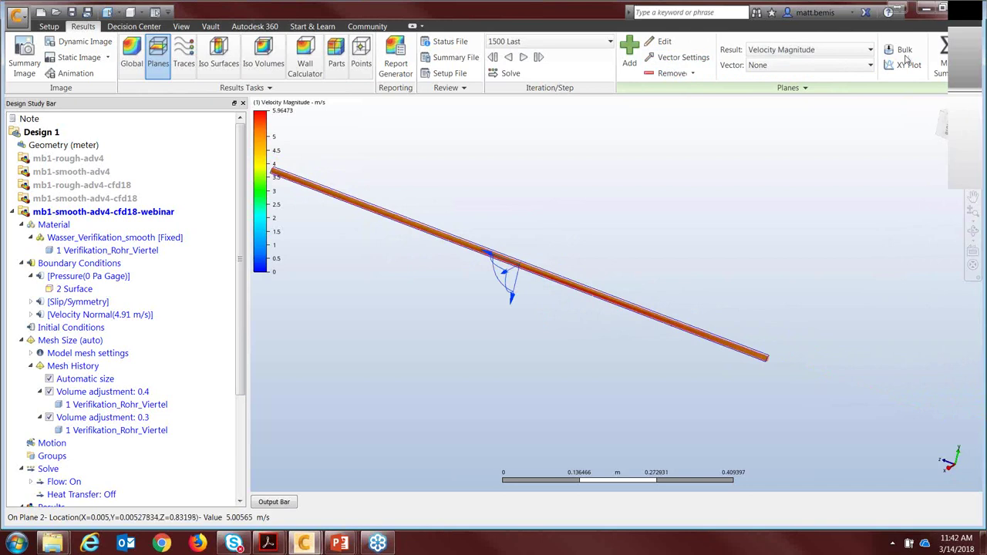
pyautogui.click(946, 128)
pyautogui.scroll(2, 650, 320)
pyautogui.scroll(-2, 683, 311)
pyautogui.scroll(4, 546, 247)
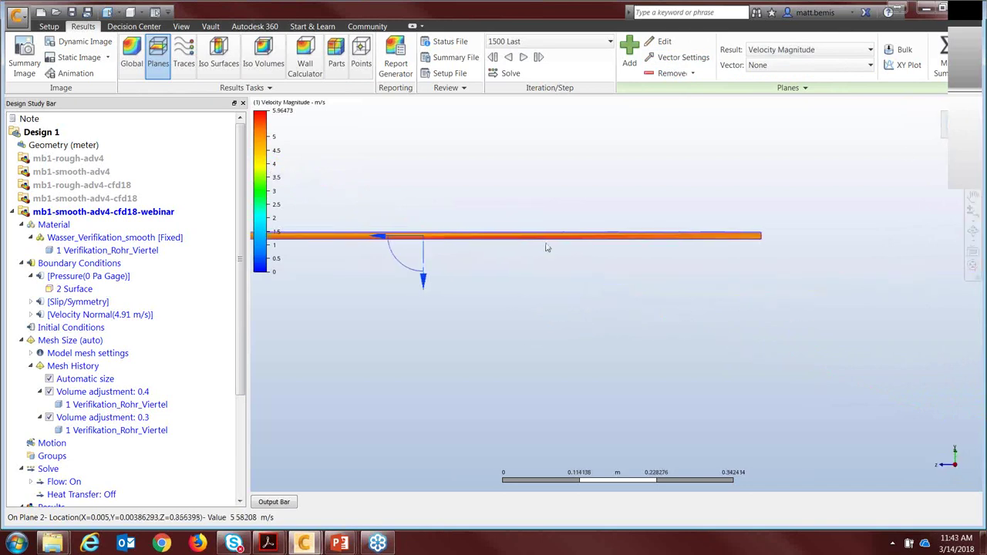
pyautogui.click(905, 65)
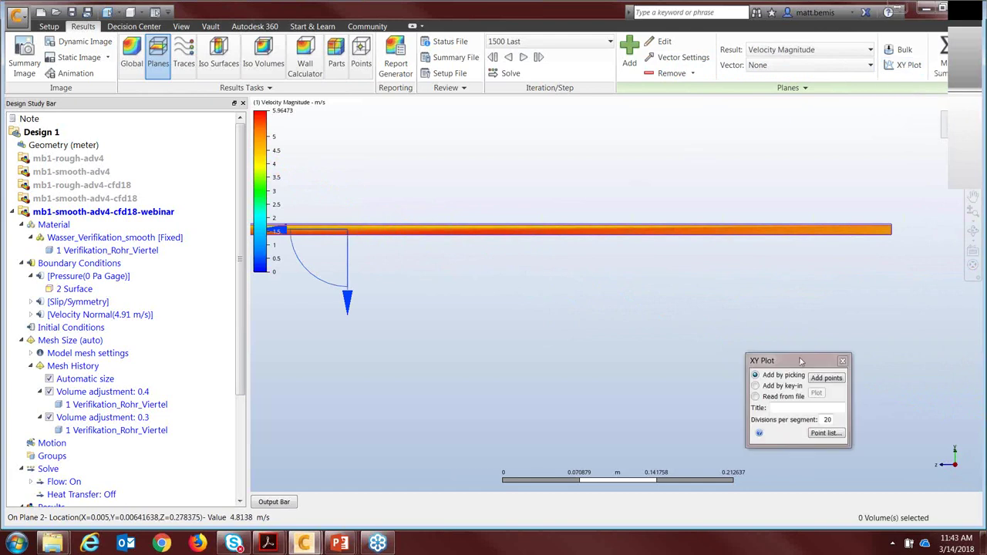
pyautogui.moveTo(801, 361); pyautogui.dragTo(433, 234)
pyautogui.moveTo(379, 209); pyautogui.dragTo(665, 189, button='middle')
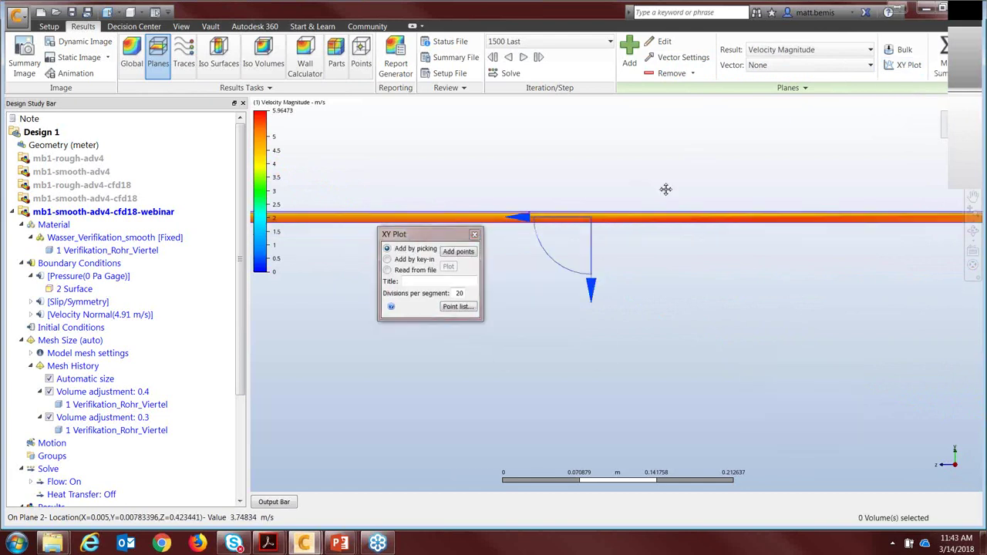
pyautogui.click(474, 234)
# Step: Check the lengthwise plane's position and normal in its plane settings
pyautogui.rightClick(480, 224)
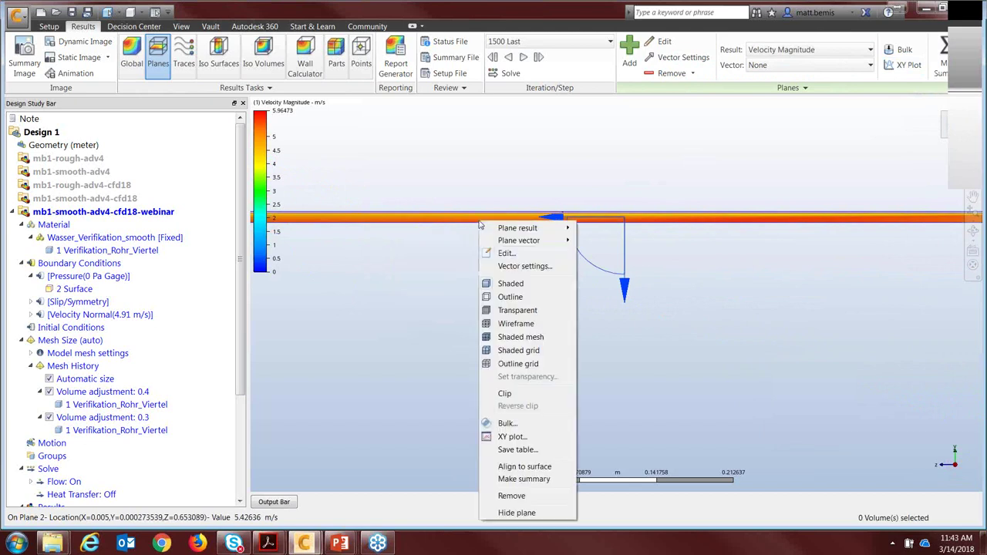
pyautogui.click(532, 255)
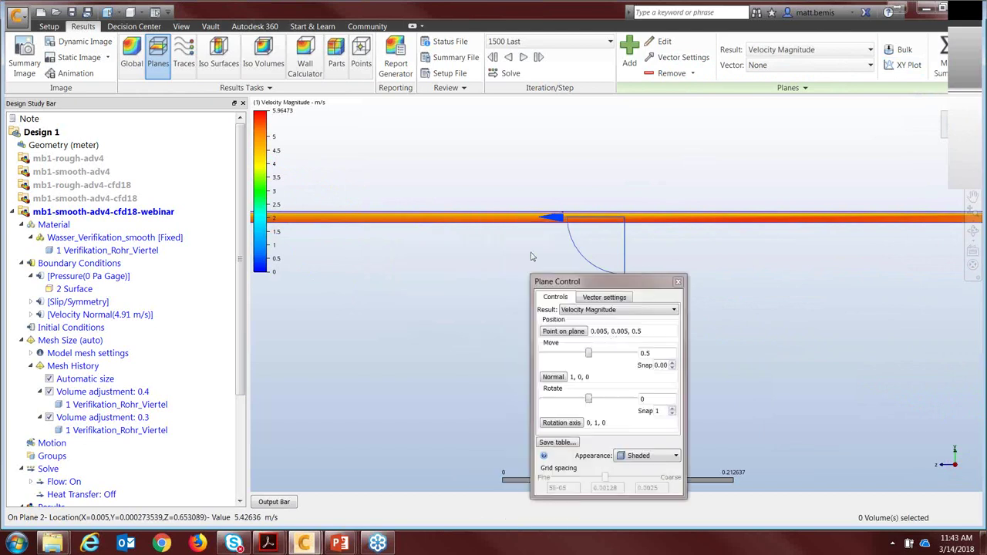
pyautogui.click(678, 283)
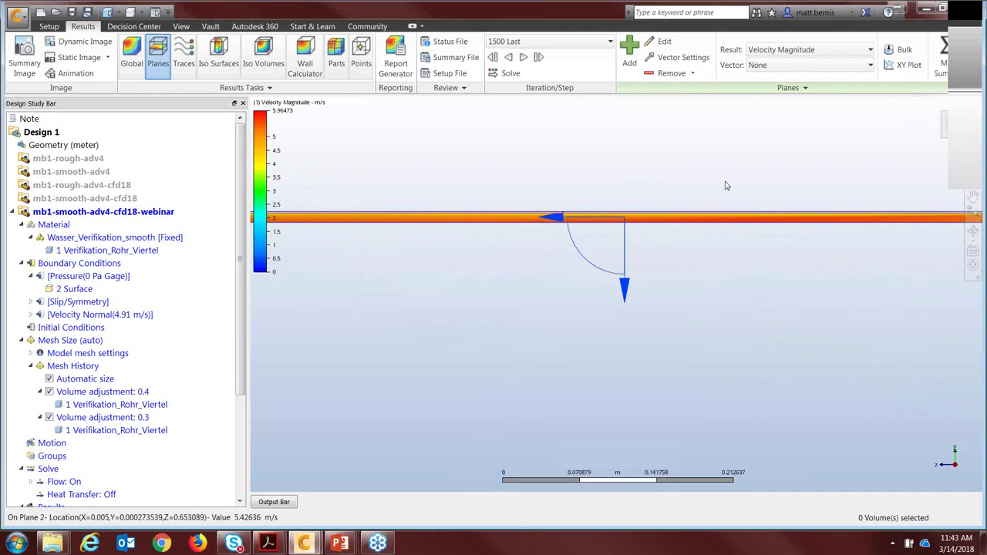
# Step: Generate an XY plot titled measure1 from keyed-in points 0.005,0.005,.5 to 0.005,0.005,1 with 100 divisions per segment
pyautogui.click(900, 66)
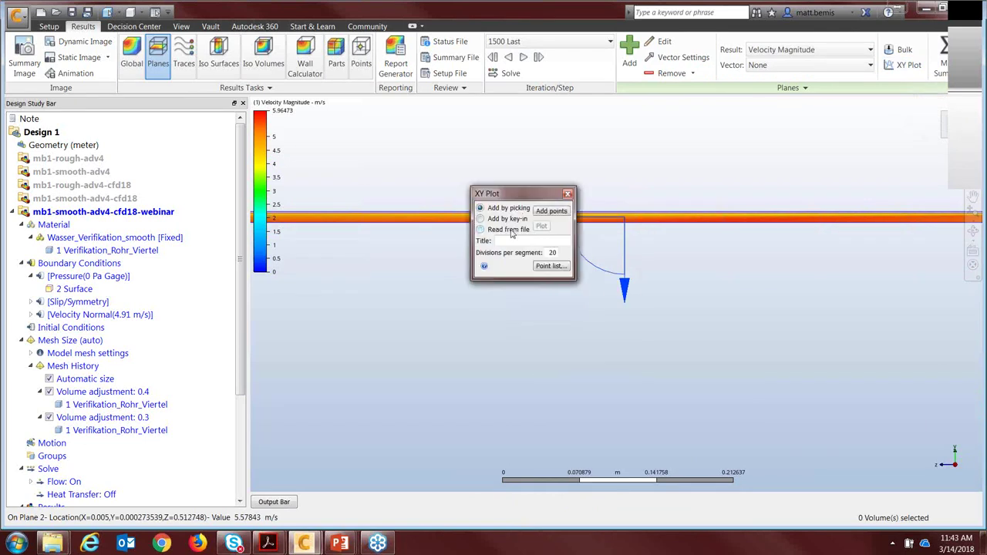
pyautogui.click(507, 220)
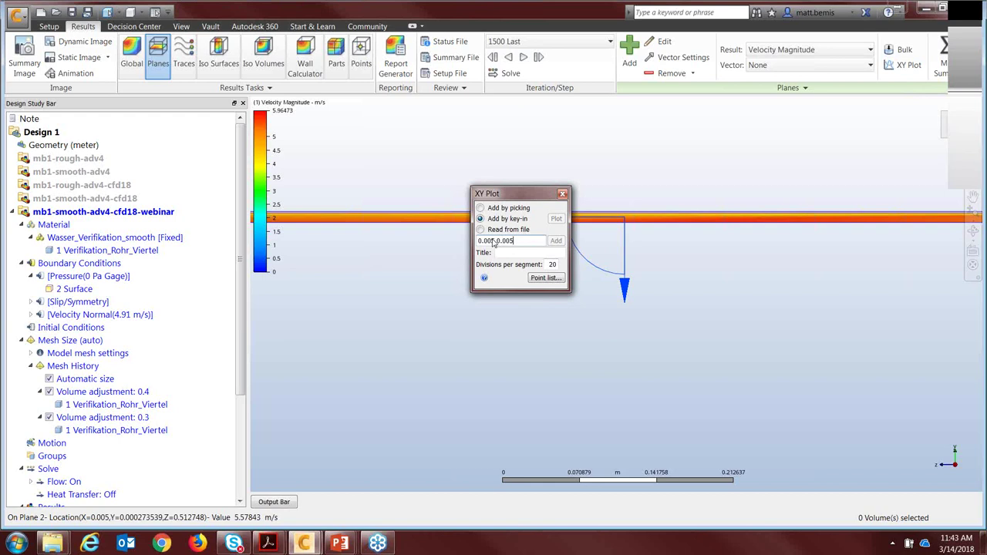
pyautogui.write(',.5')
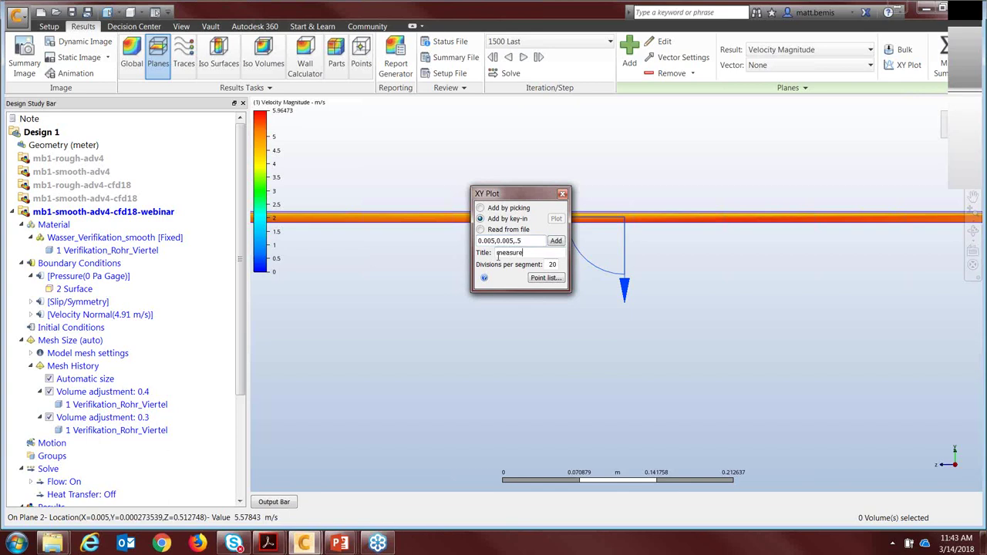
pyautogui.click(554, 242)
pyautogui.write('0.005,0.005,1')
pyautogui.click(540, 253)
pyautogui.write('1')
pyautogui.press('Tab')
pyautogui.click(554, 241)
pyautogui.click(556, 219)
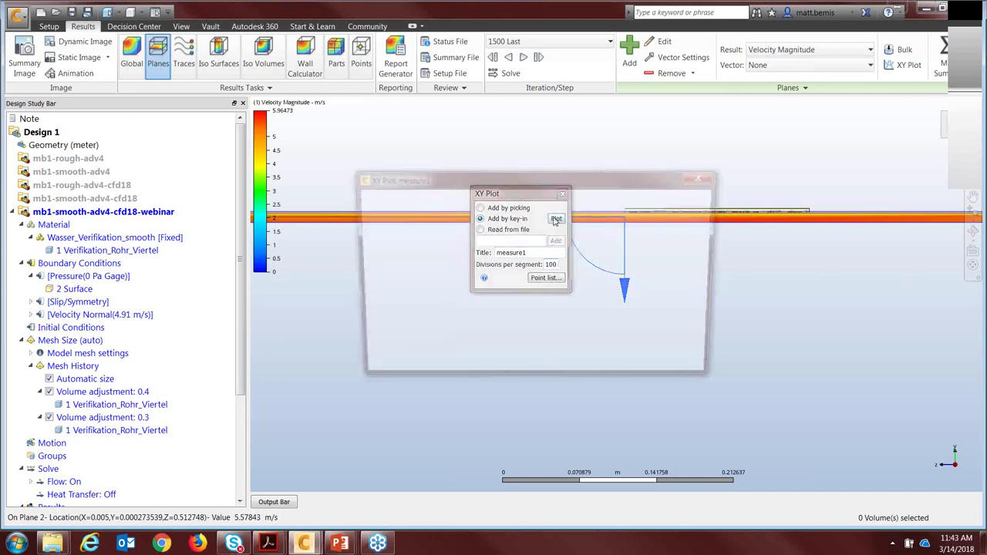
# Step: Examine Static Pressure along the sampled line in an enlarged measure1 plot and close the plot
pyautogui.moveTo(532, 177); pyautogui.dragTo(499, 117)
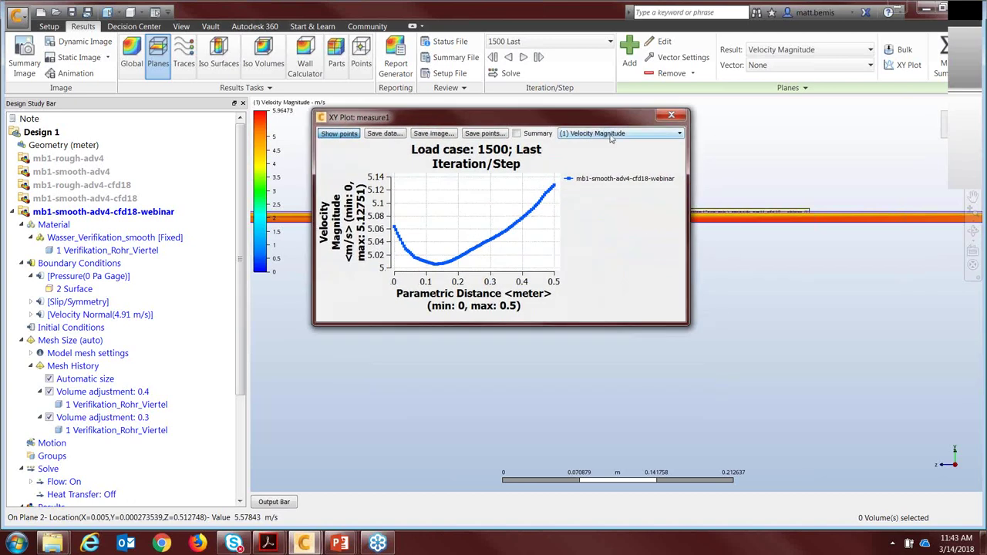
pyautogui.click(621, 133)
pyautogui.click(617, 176)
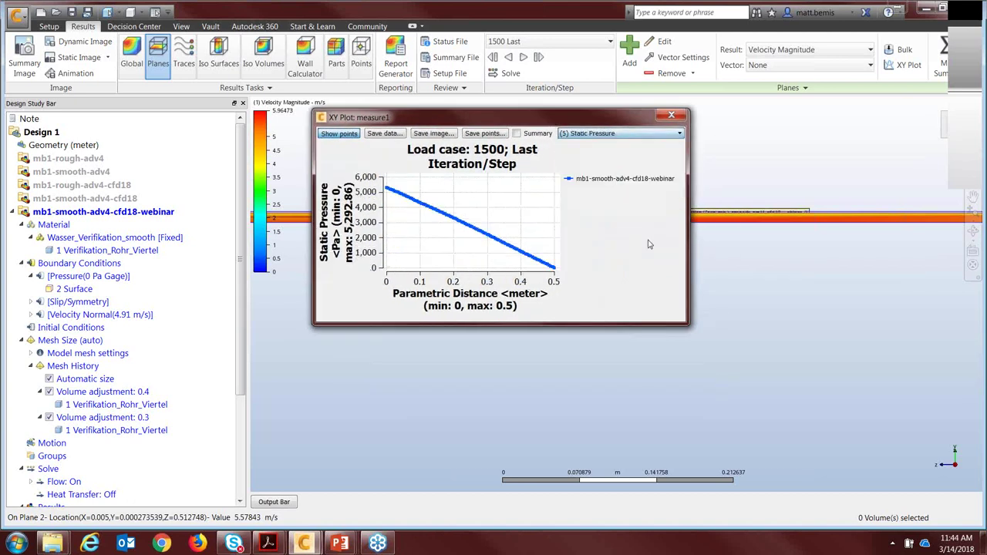
pyautogui.moveTo(688, 324); pyautogui.dragTo(925, 452)
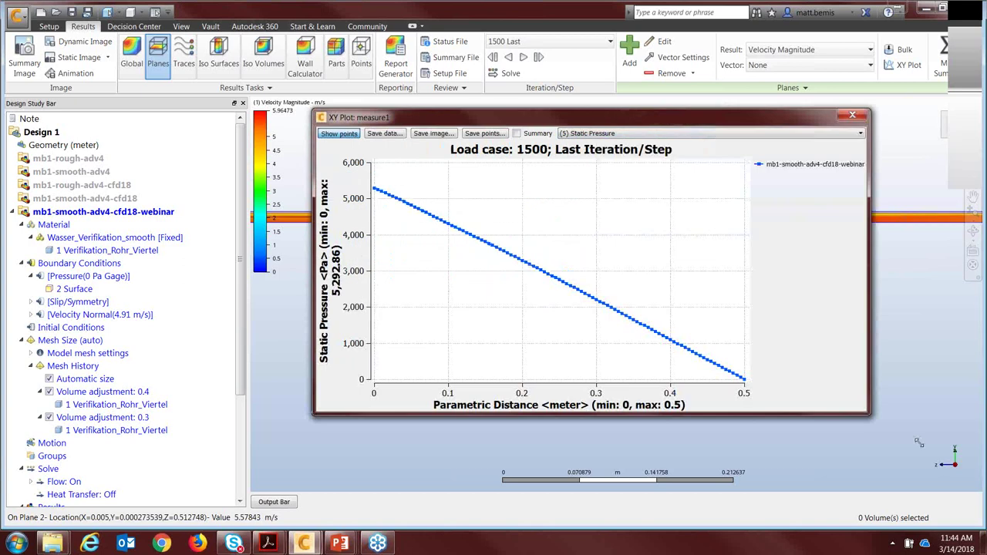
pyautogui.moveTo(472, 108); pyautogui.dragTo(450, 86)
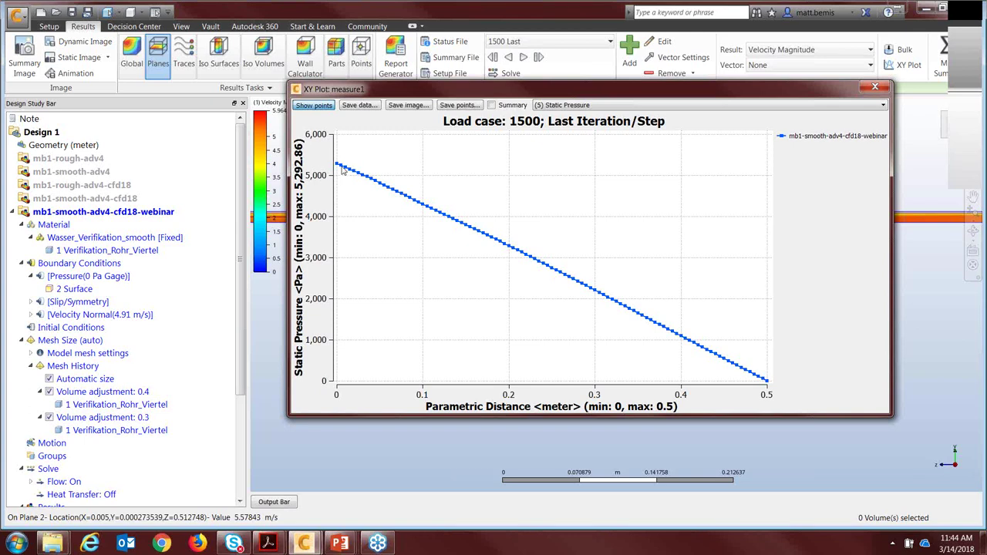
pyautogui.click(875, 90)
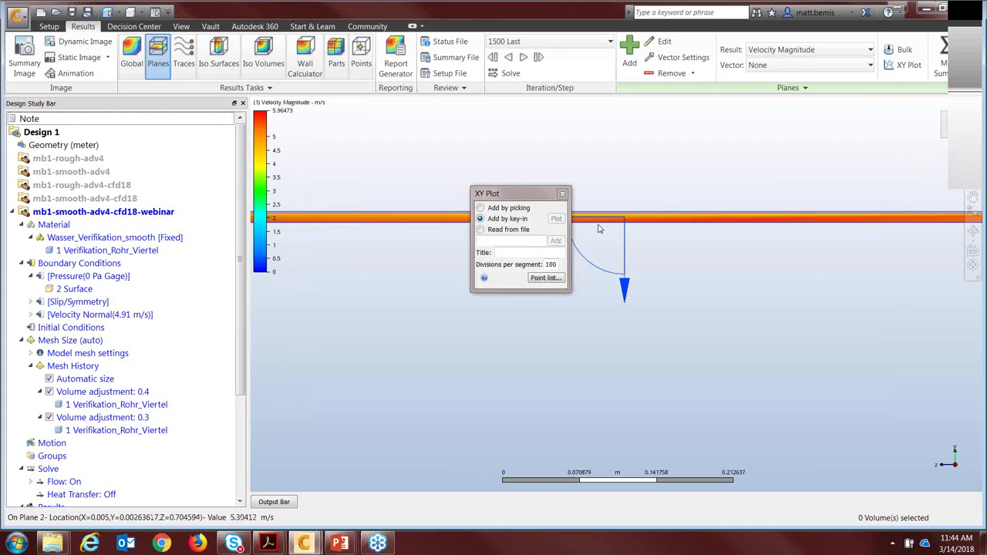
pyautogui.click(563, 195)
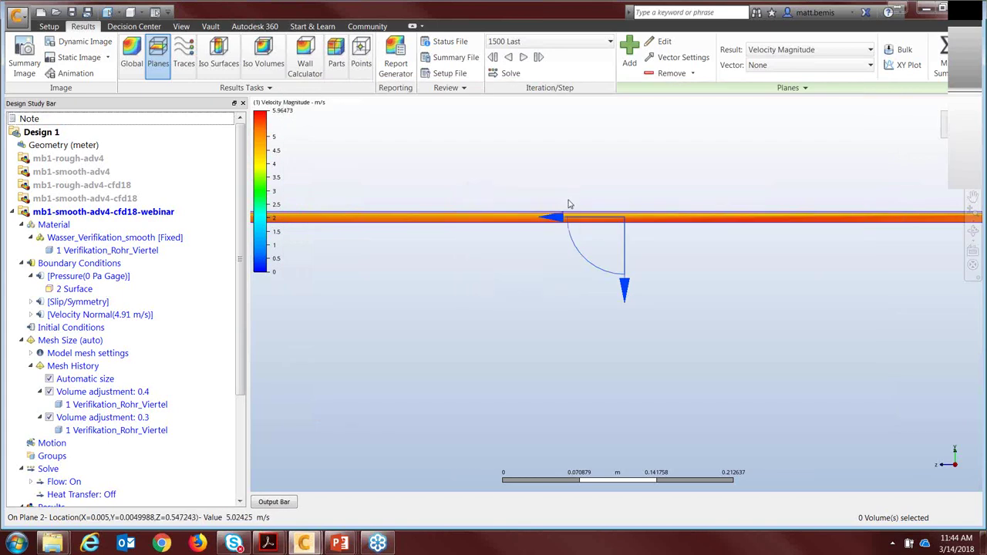
# Step: Check the point-on-plane coordinates of the cross-section plane halfway along the pipe and accept them
pyautogui.keyDown('shift'); pyautogui.moveTo(594, 203); pyautogui.dragTo(637, 416, button='middle'); pyautogui.keyUp('shift')
pyautogui.scroll(5, 693, 341)
pyautogui.moveTo(732, 289); pyautogui.dragTo(582, 292, button='middle')
pyautogui.moveTo(583, 292); pyautogui.dragTo(474, 297)
pyautogui.scroll(4, 397, 324)
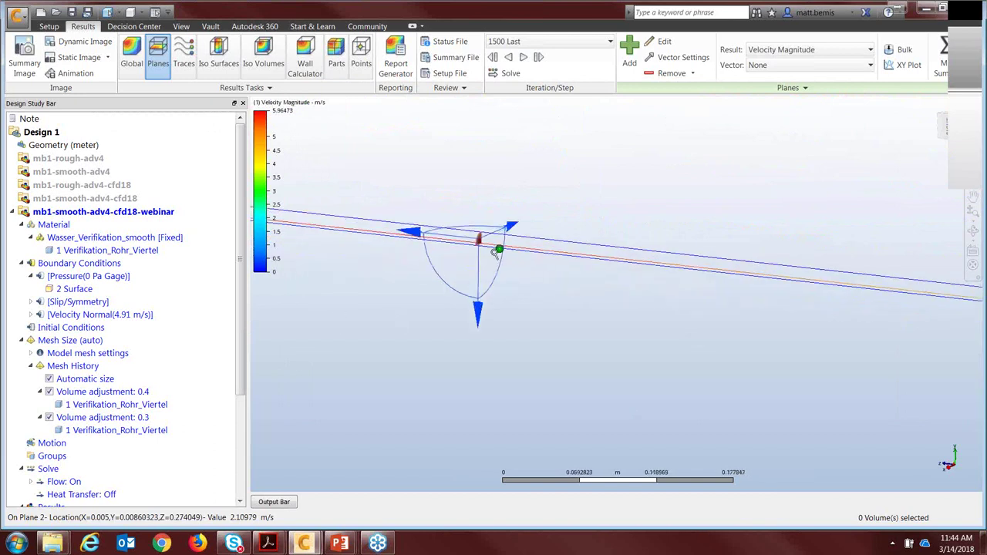
pyautogui.rightClick(441, 219)
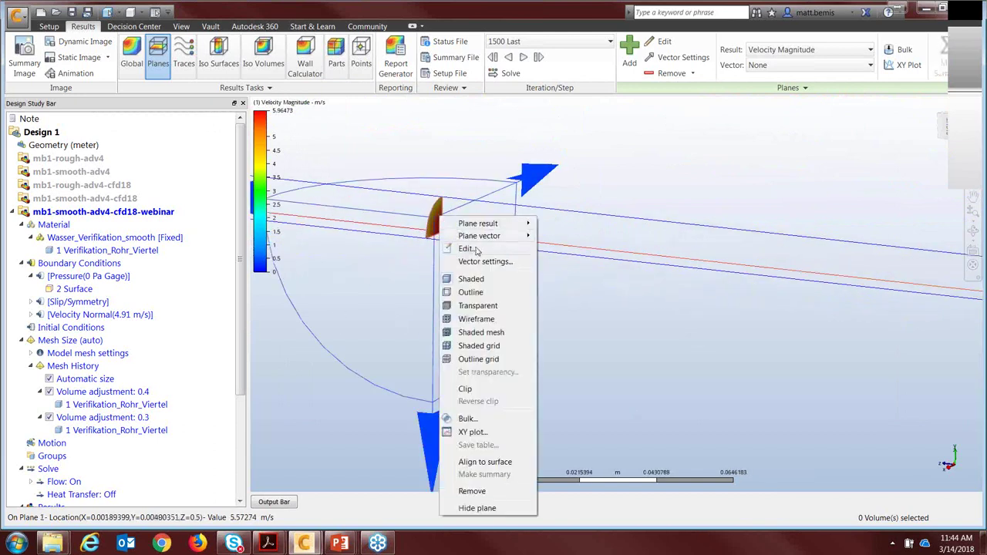
pyautogui.click(480, 249)
pyautogui.moveTo(558, 276); pyautogui.dragTo(463, 180)
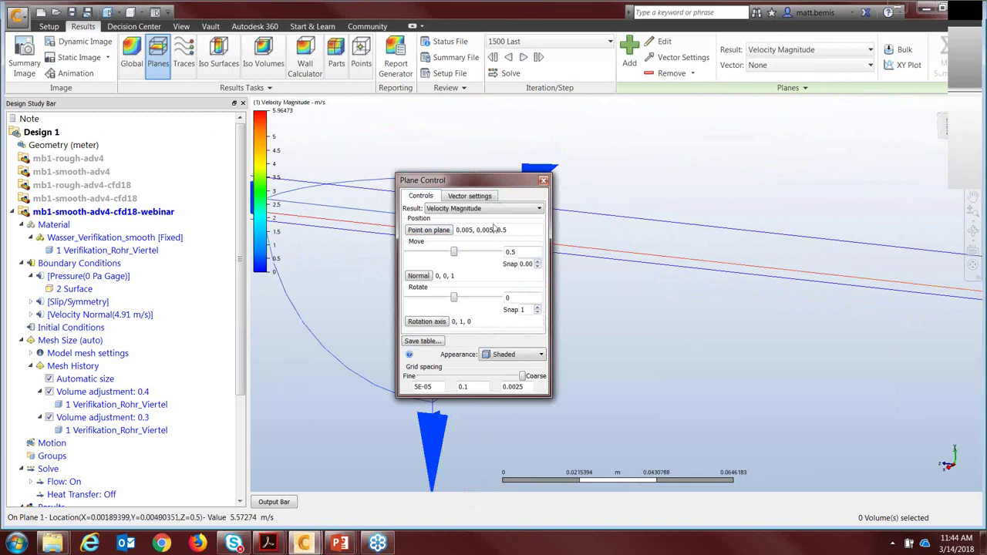
pyautogui.click(432, 230)
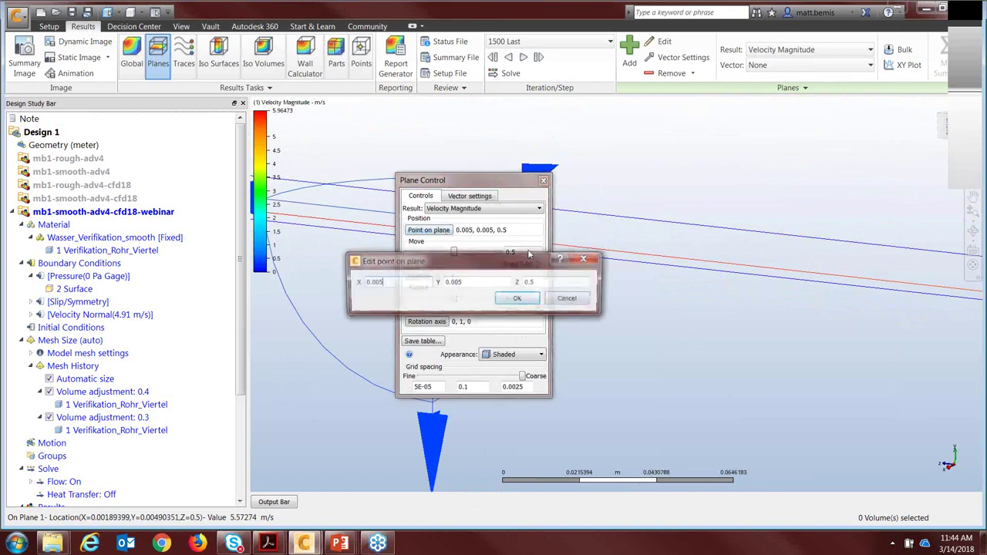
pyautogui.doubleClick(542, 281)
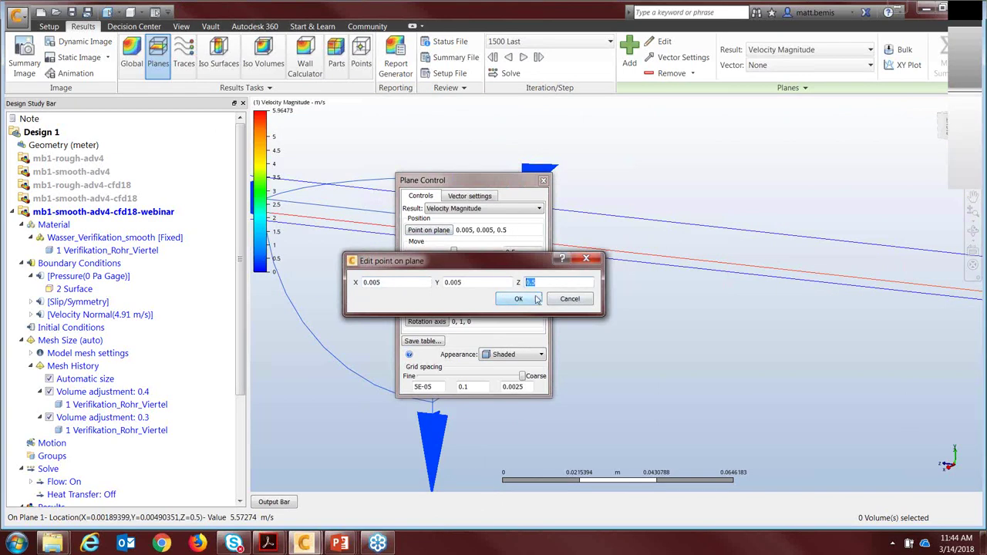
pyautogui.click(518, 299)
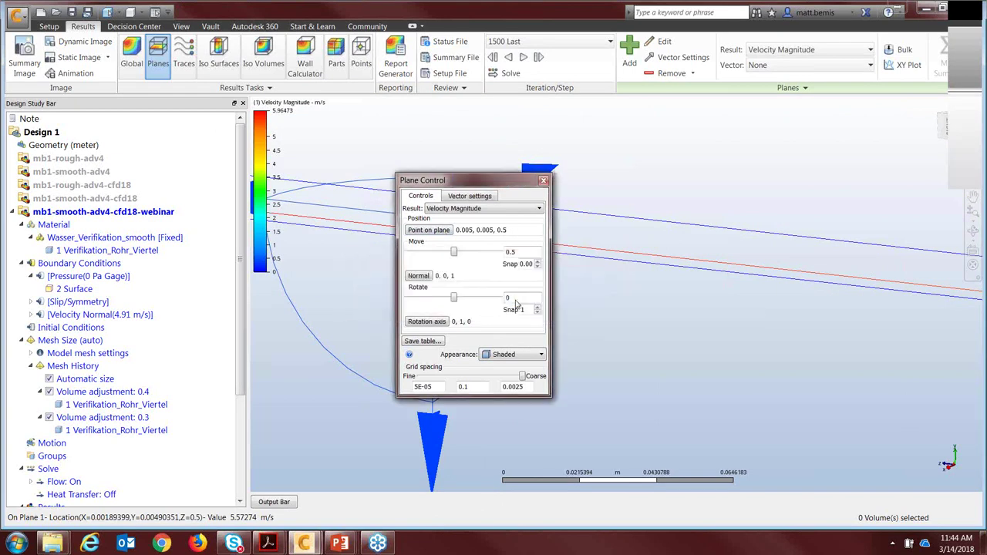
pyautogui.click(543, 180)
# Step: Calculate the bulk Pressure result on the cross-section plane, read the output and close the bulk results
pyautogui.click(900, 54)
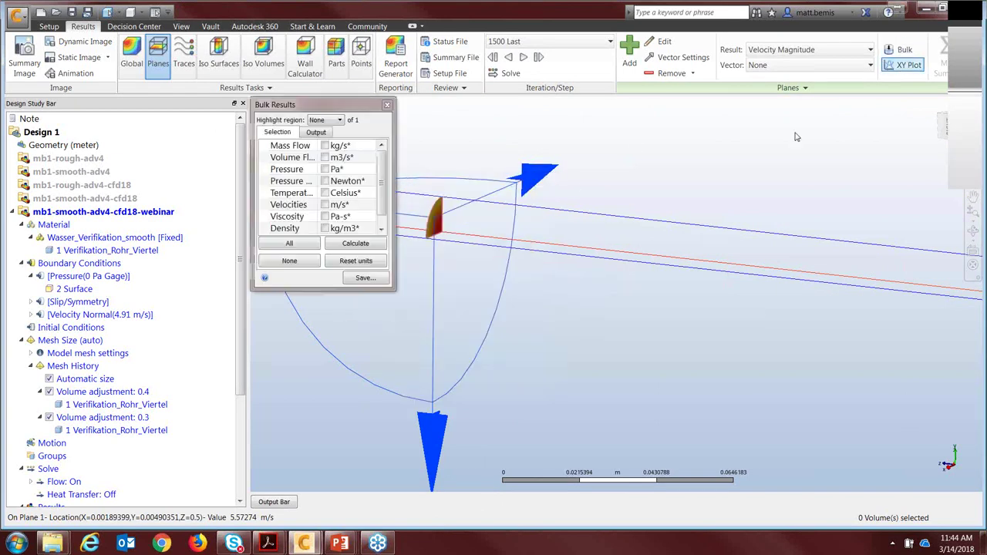
pyautogui.click(325, 170)
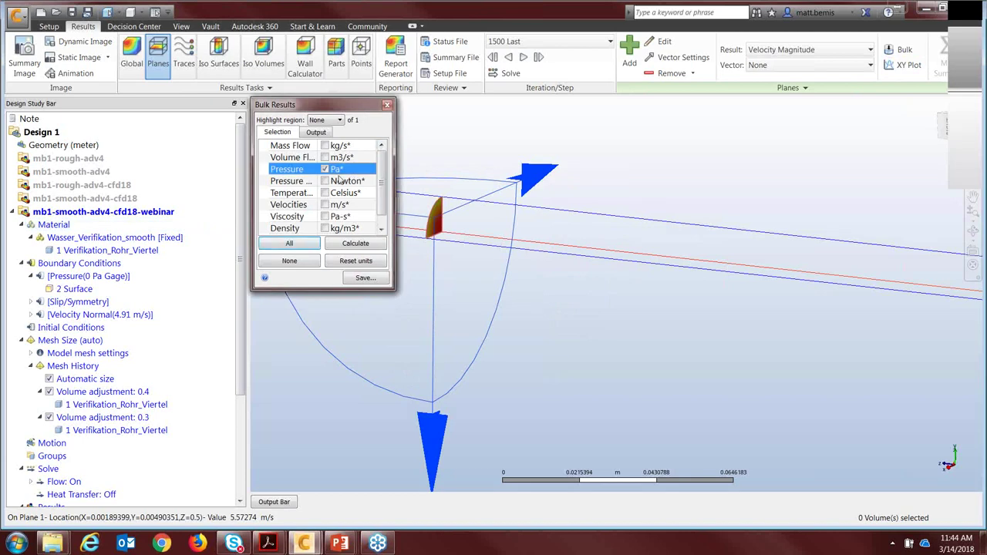
pyautogui.click(359, 245)
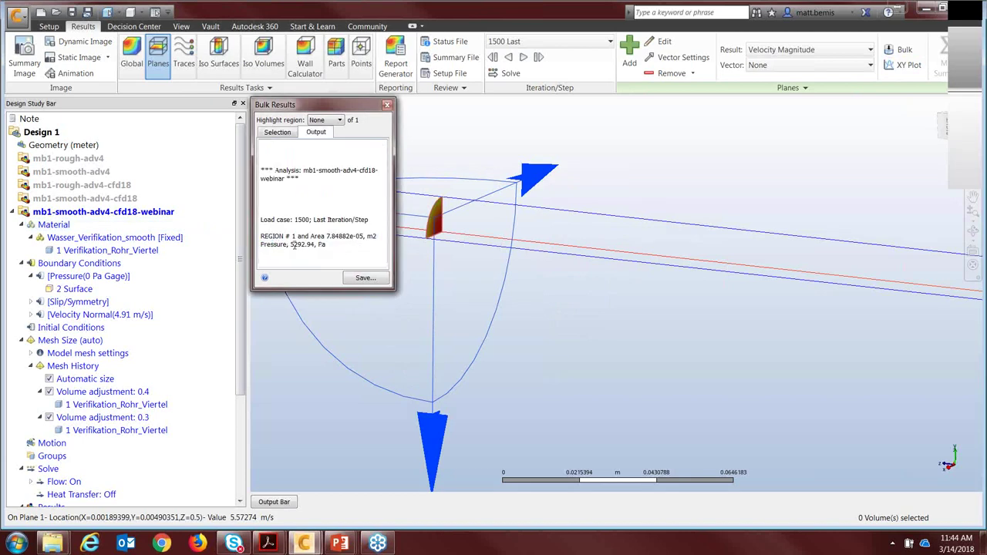
pyautogui.moveTo(287, 245); pyautogui.dragTo(346, 245)
pyautogui.click(348, 241)
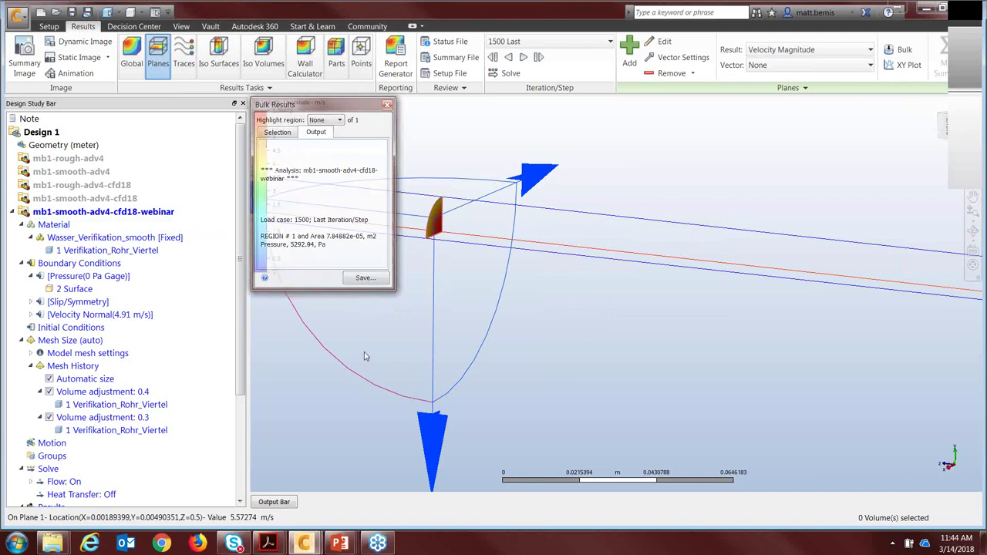
pyautogui.click(388, 106)
# Step: Open the runtime monitor point settings for the scenario and name a new point pressure
pyautogui.scroll(-5, 343, 171)
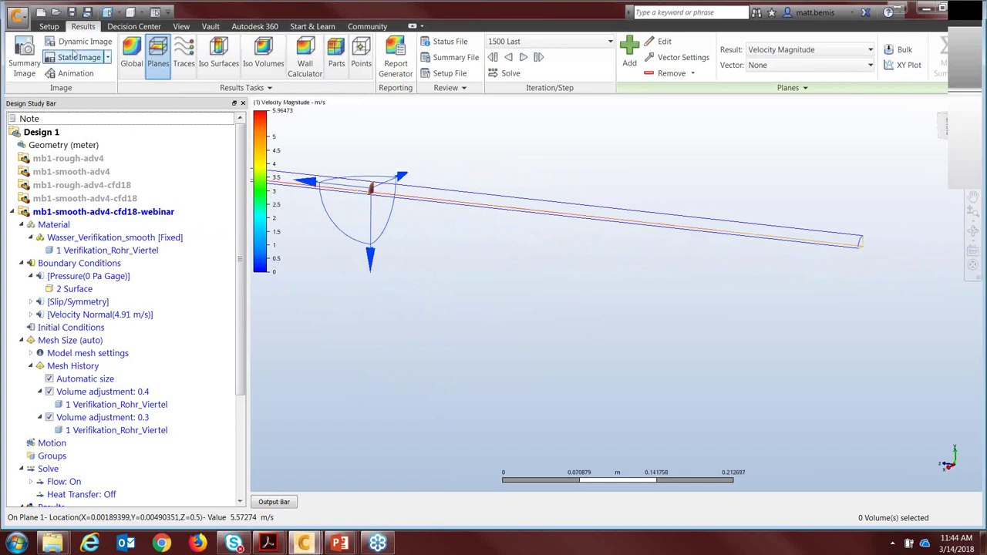
pyautogui.click(48, 26)
pyautogui.scroll(-3, 368, 216)
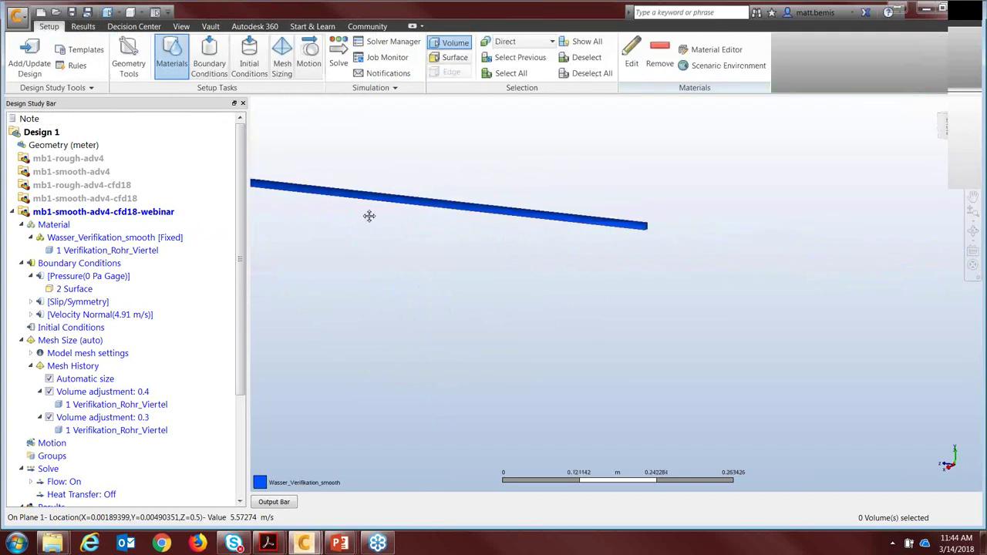
pyautogui.scroll(1, 368, 216)
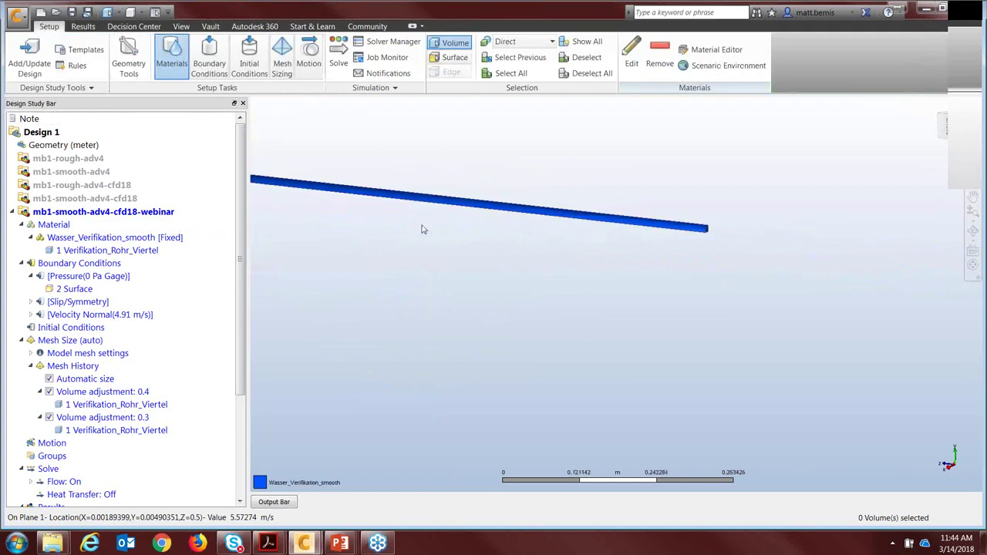
pyautogui.click(395, 88)
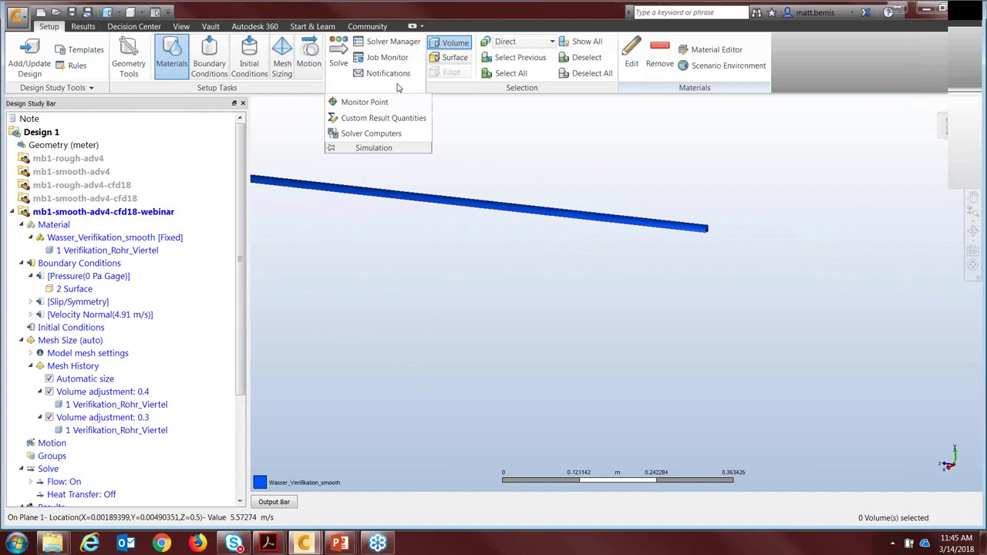
pyautogui.click(359, 102)
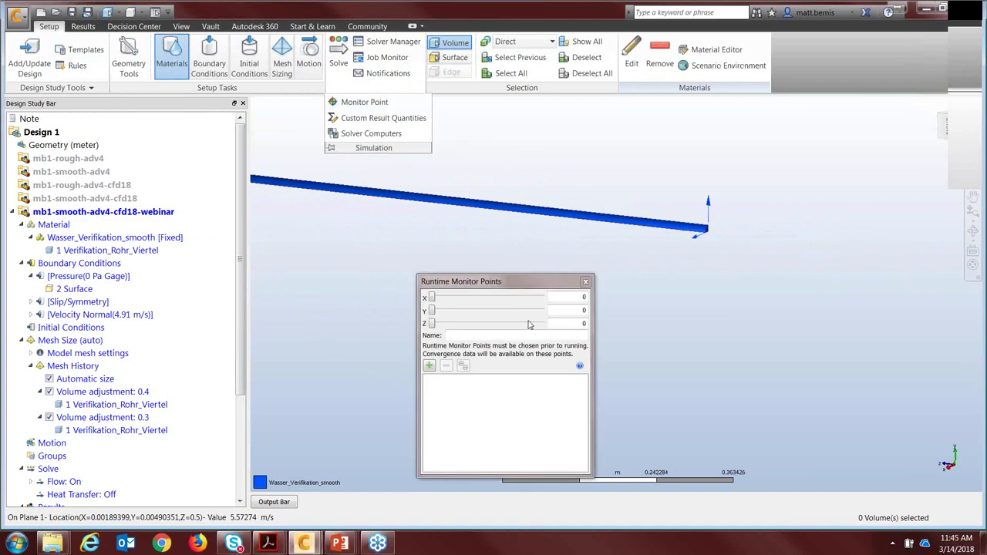
pyautogui.click(509, 337)
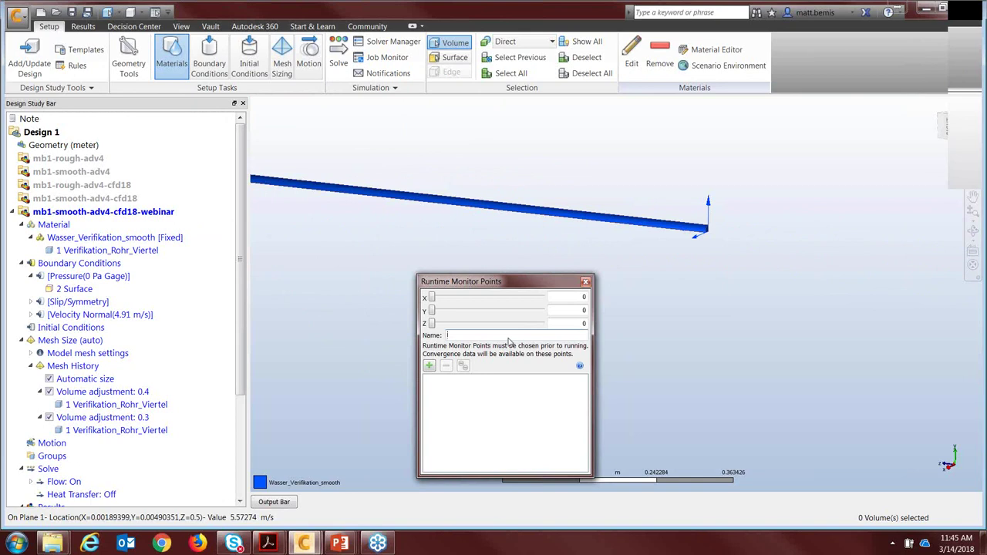
pyautogui.write('pressure')
# Step: Set the monitor point's coordinates to X .005, Y 0.005 and Z .5
pyautogui.press('Tab')
pyautogui.press('Tab')
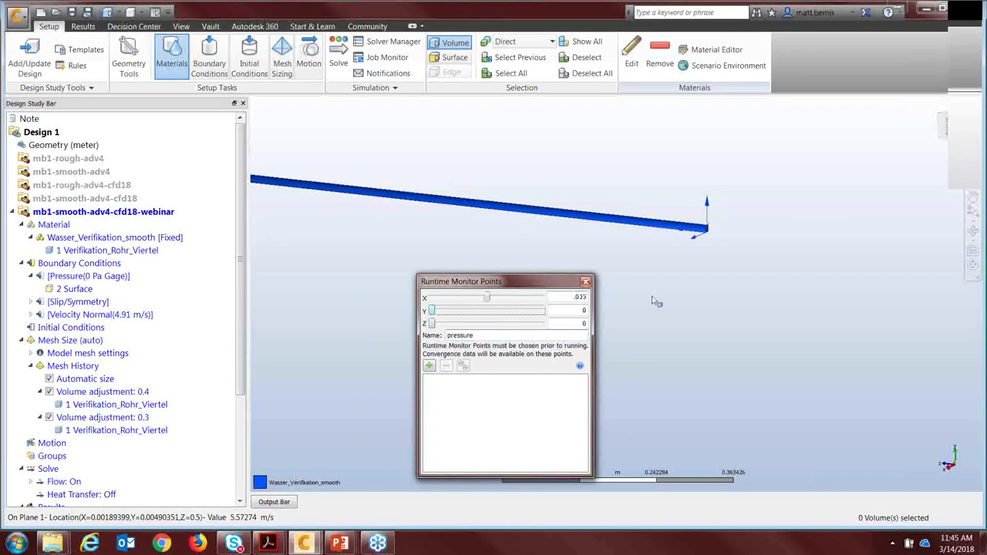
pyautogui.click(582, 310)
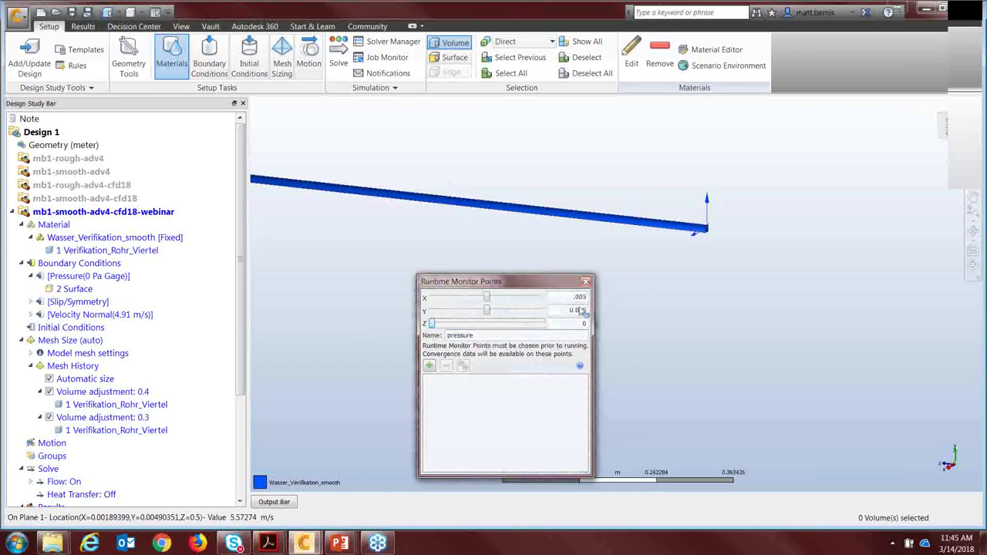
pyautogui.click(585, 324)
pyautogui.write('0')
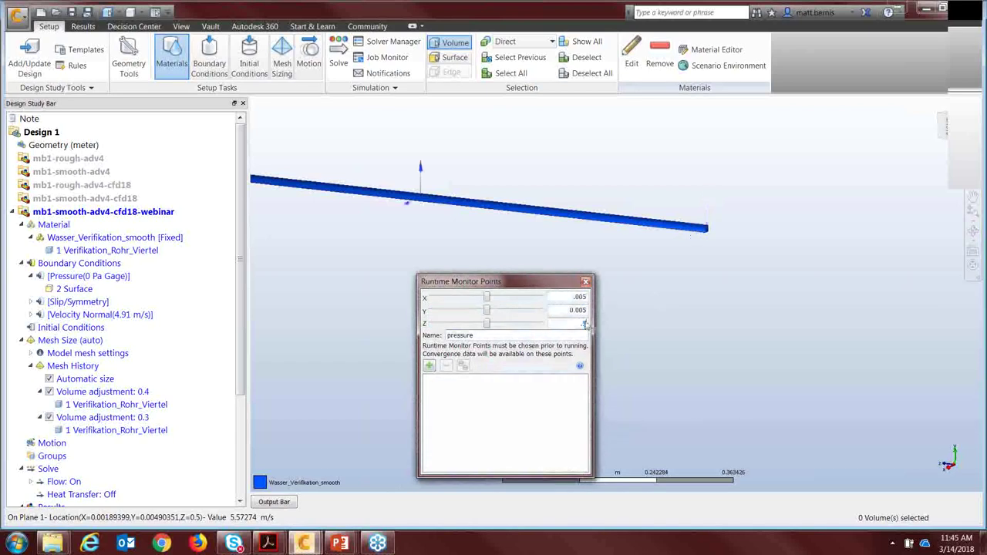
pyautogui.write('5')
# Step: Make the pipe volume transparent around the monitor point
pyautogui.scroll(5, 497, 236)
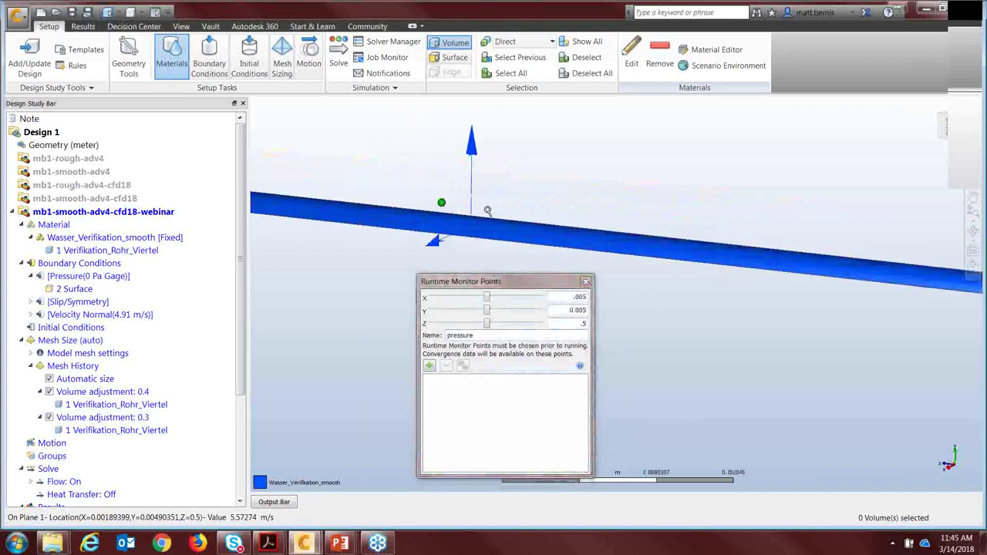
pyautogui.click(498, 233)
pyautogui.rightClick(515, 242)
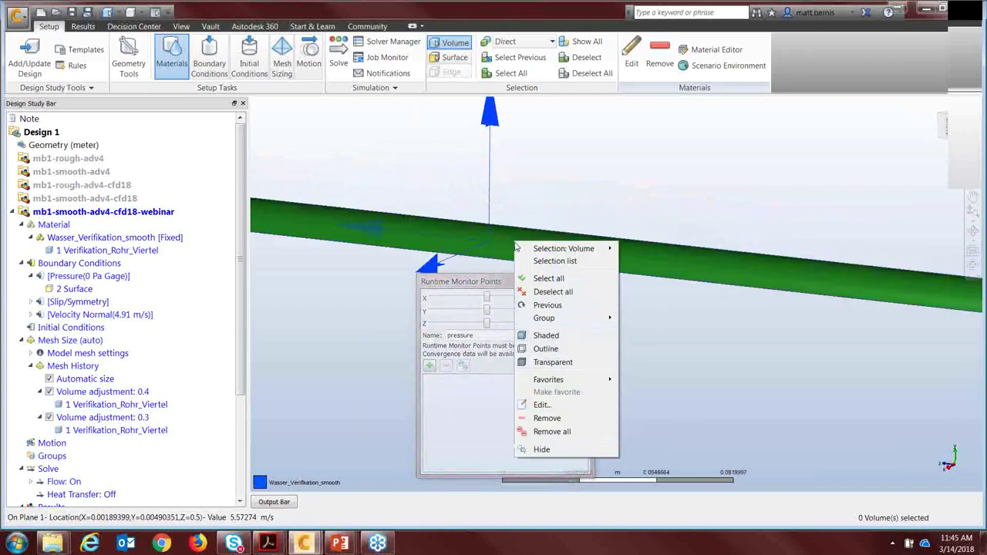
pyautogui.click(553, 361)
pyautogui.scroll(3, 490, 235)
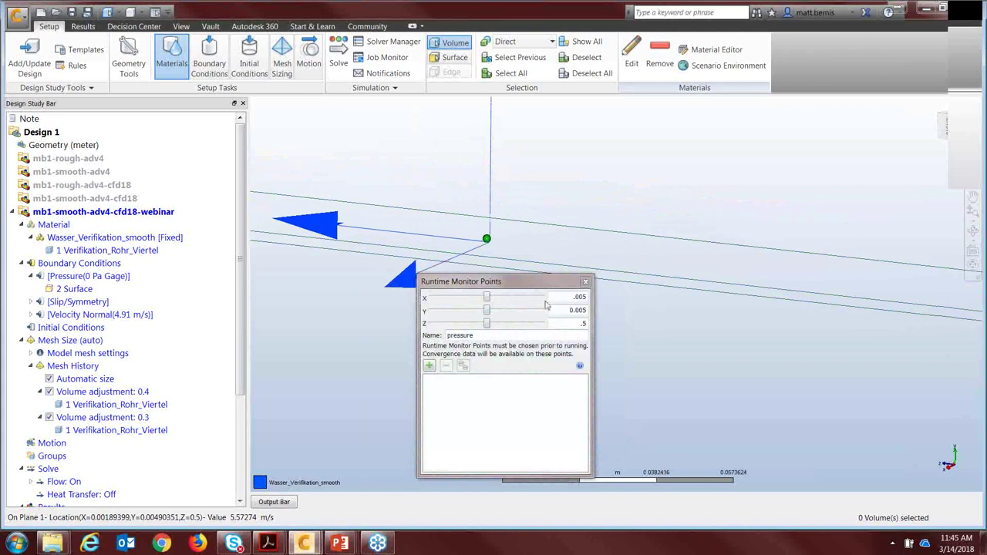
# Step: Add the pressure point to the monitor points and close the monitor point settings
pyautogui.click(430, 366)
pyautogui.keyDown('shift'); pyautogui.moveTo(478, 263); pyautogui.dragTo(549, 173, button='middle'); pyautogui.keyUp('shift')
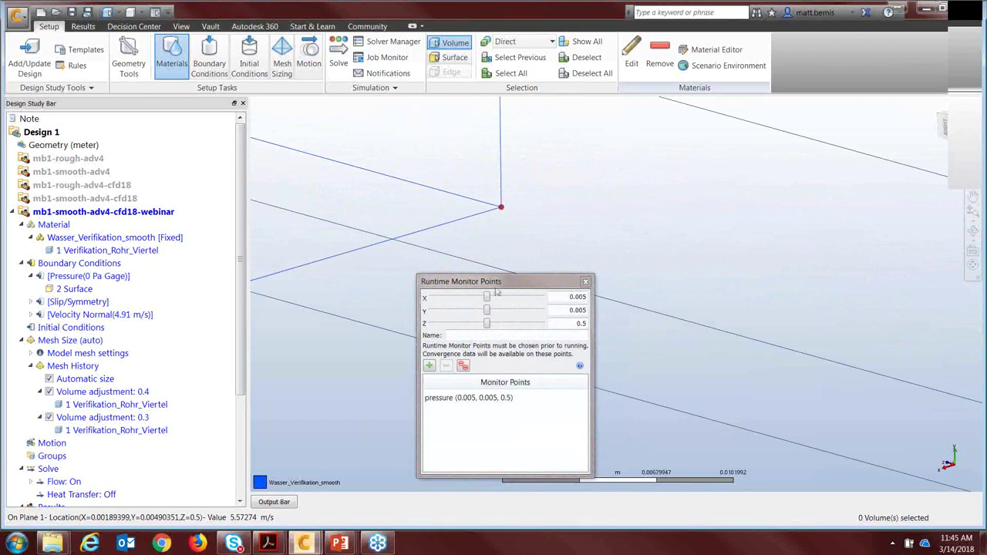
pyautogui.moveTo(497, 290); pyautogui.dragTo(594, 250)
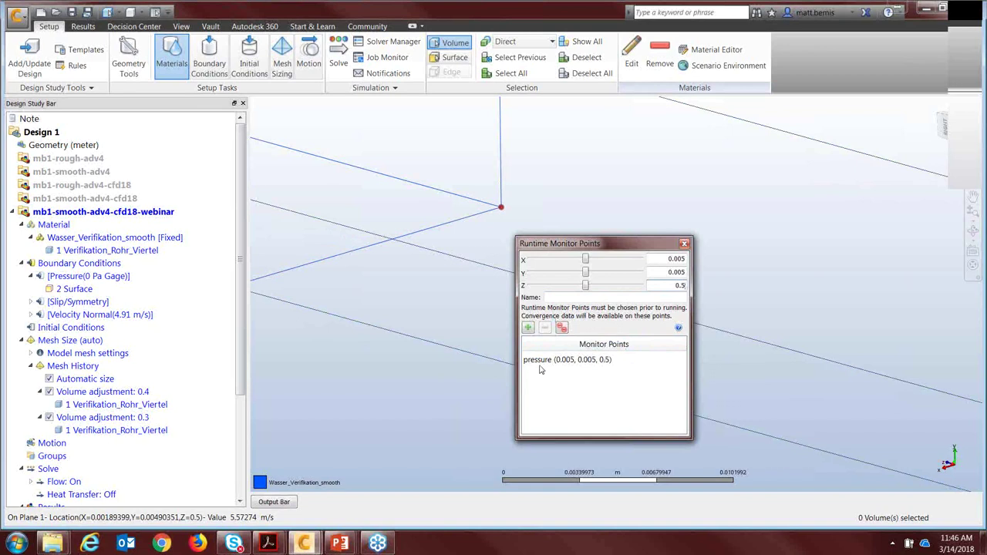
pyautogui.click(683, 244)
# Step: Examine the convergence plot and its location choices in the output area, and collapse the output area
pyautogui.click(278, 502)
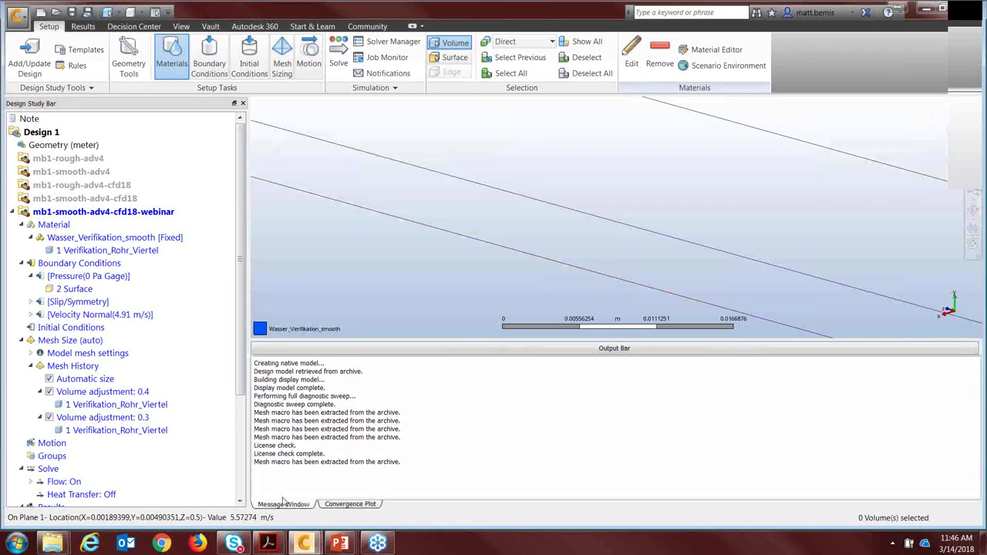
pyautogui.click(362, 506)
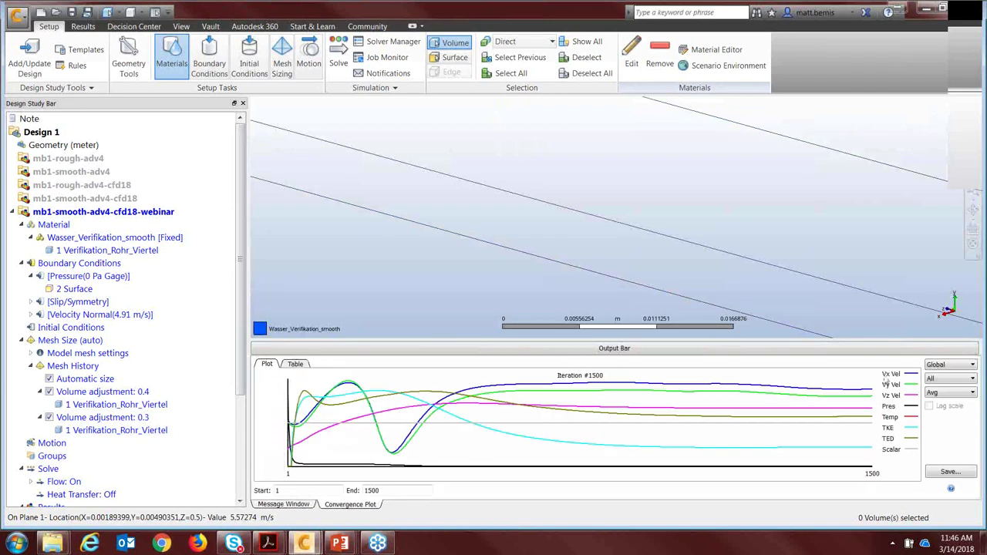
pyautogui.click(959, 366)
pyautogui.click(954, 365)
pyautogui.click(899, 349)
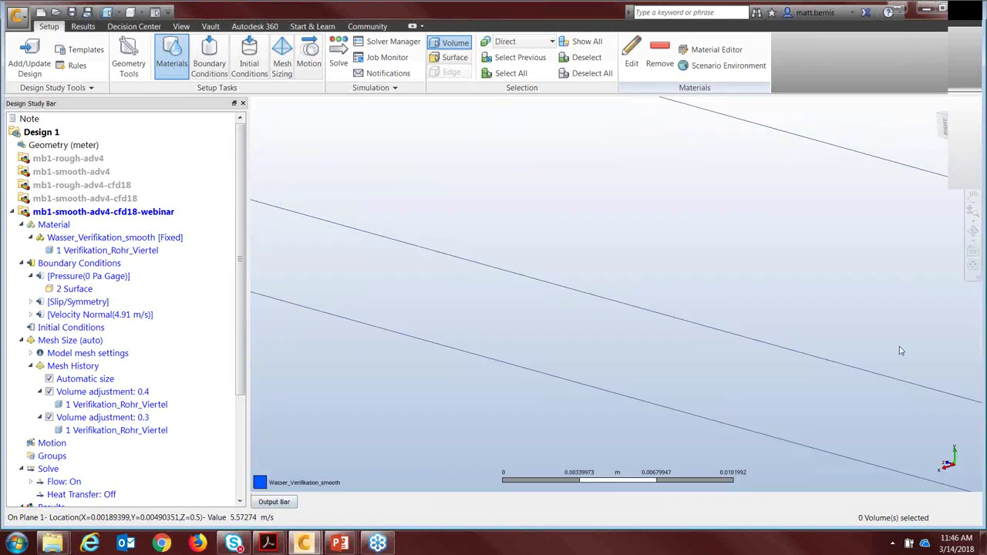
# Step: Review the solver status file and the mean, maximum and minimum values in the summary file
pyautogui.scroll(-3, 584, 280)
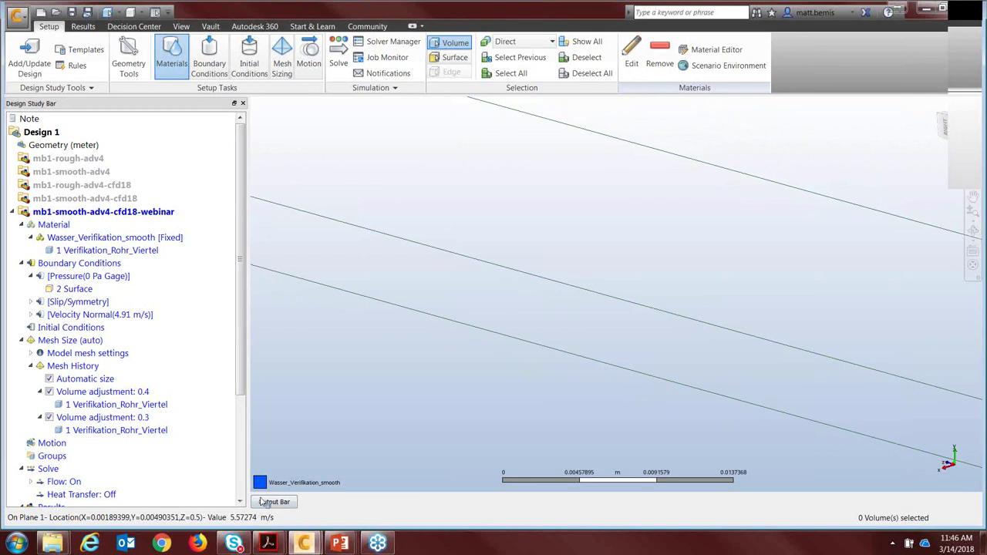
pyautogui.click(83, 26)
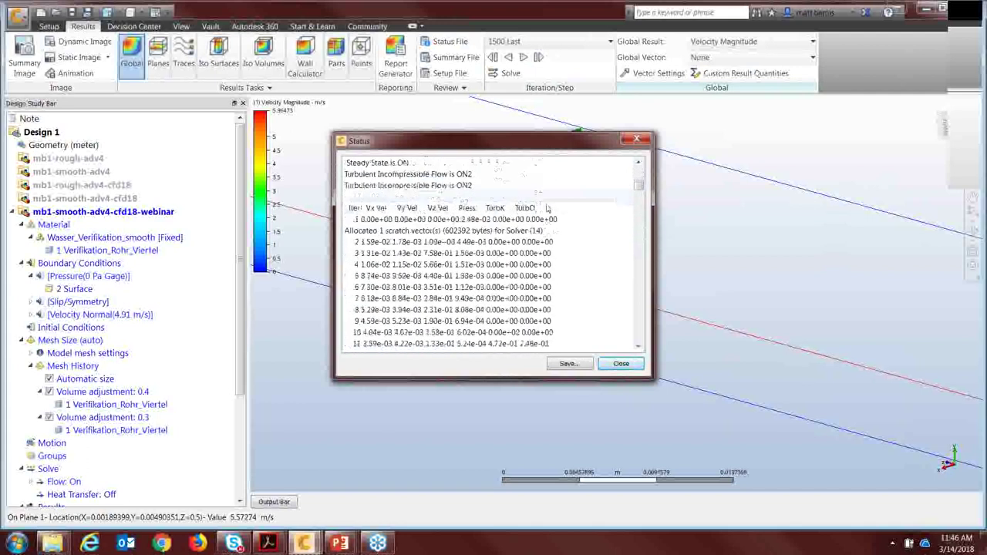
pyautogui.click(621, 364)
pyautogui.click(459, 62)
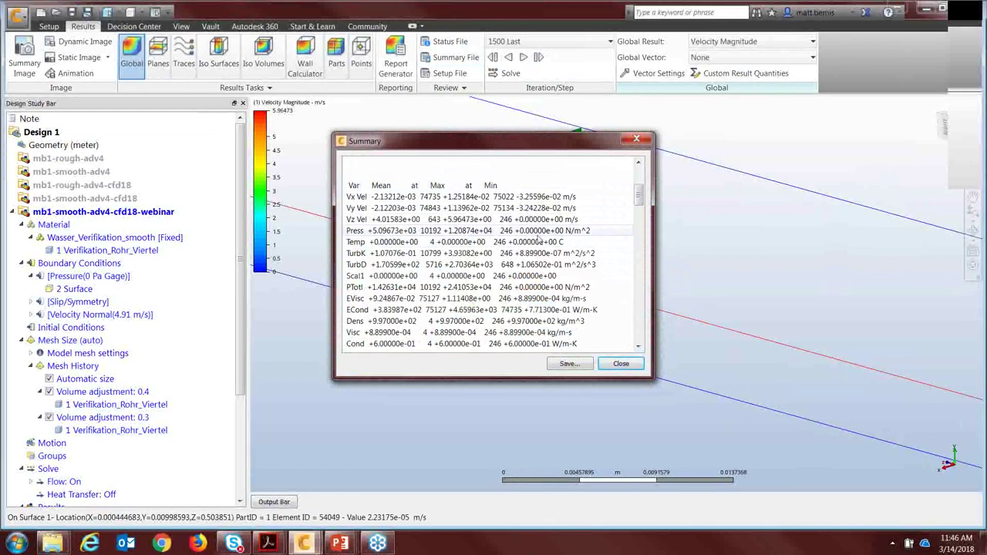
pyautogui.click(636, 139)
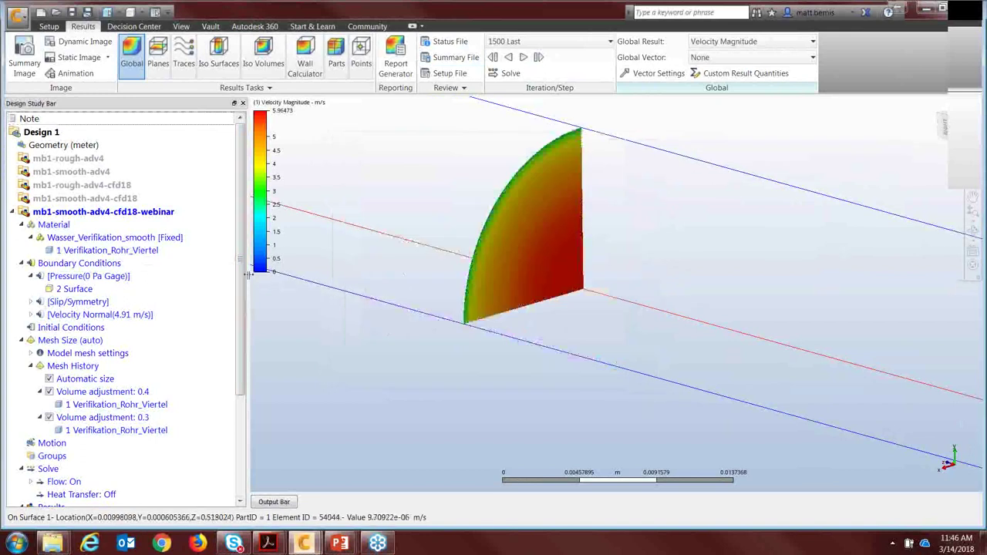
# Step: Widen the Design Study Bar and open the solve settings for the webinar scenario
pyautogui.moveTo(247, 275); pyautogui.dragTo(308, 266)
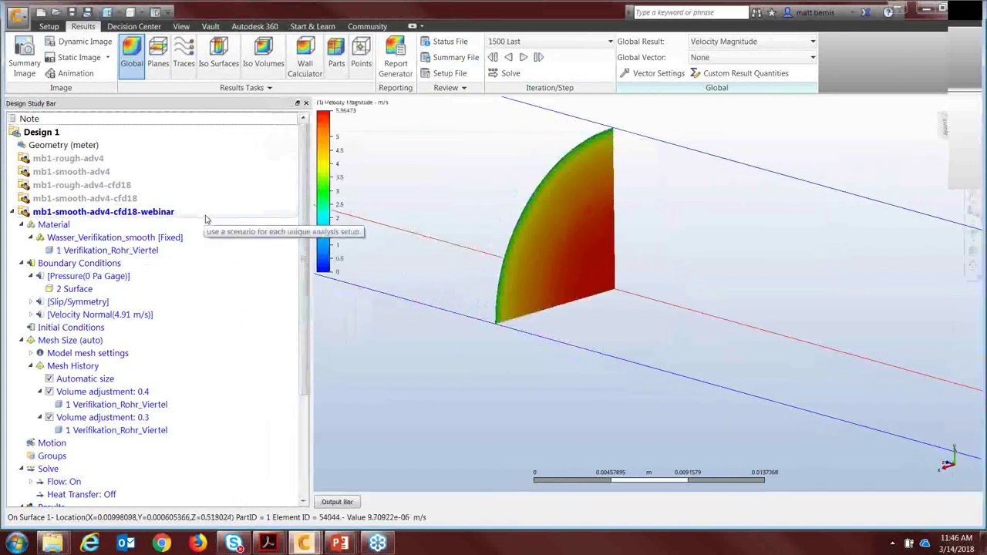
pyautogui.scroll(-6, 458, 316)
pyautogui.scroll(-3, 430, 333)
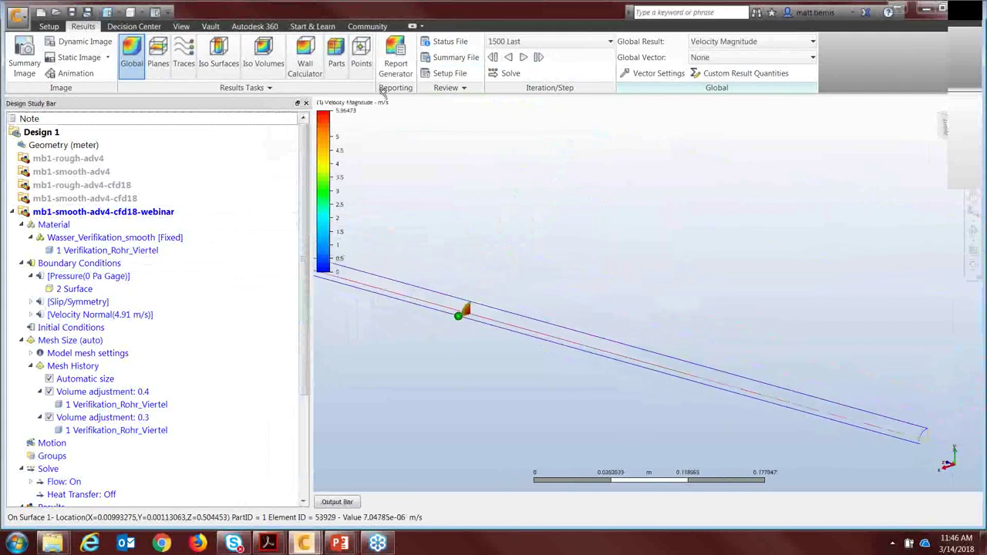
pyautogui.click(48, 26)
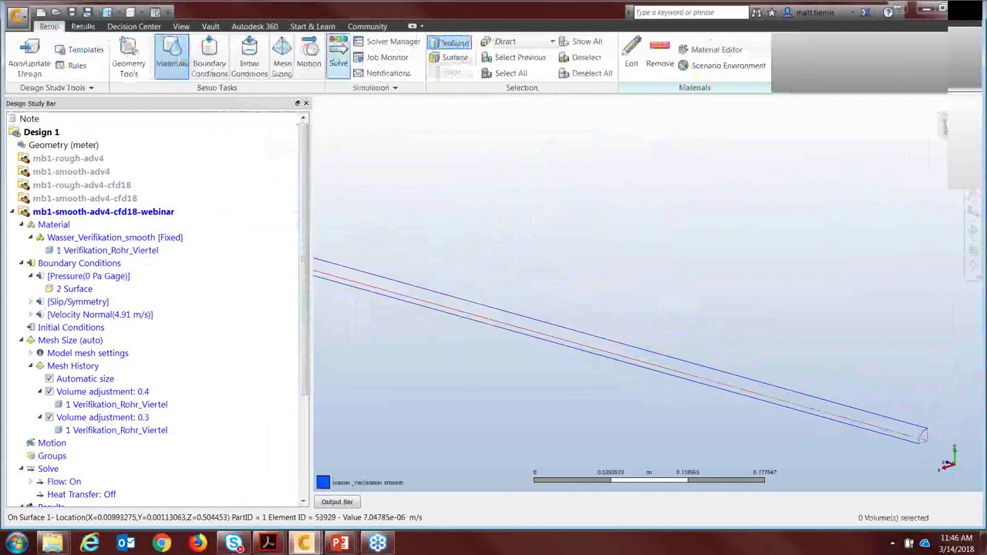
pyautogui.click(338, 58)
pyautogui.moveTo(702, 277); pyautogui.dragTo(484, 168)
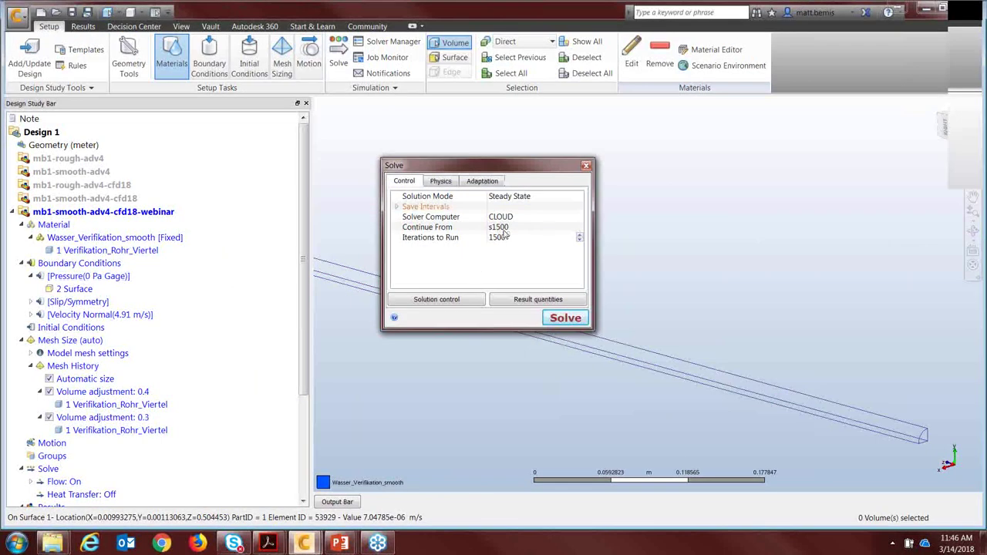
# Step: Check the solution controls and the advection scheme of the solve, accepting both without changes
pyautogui.click(463, 299)
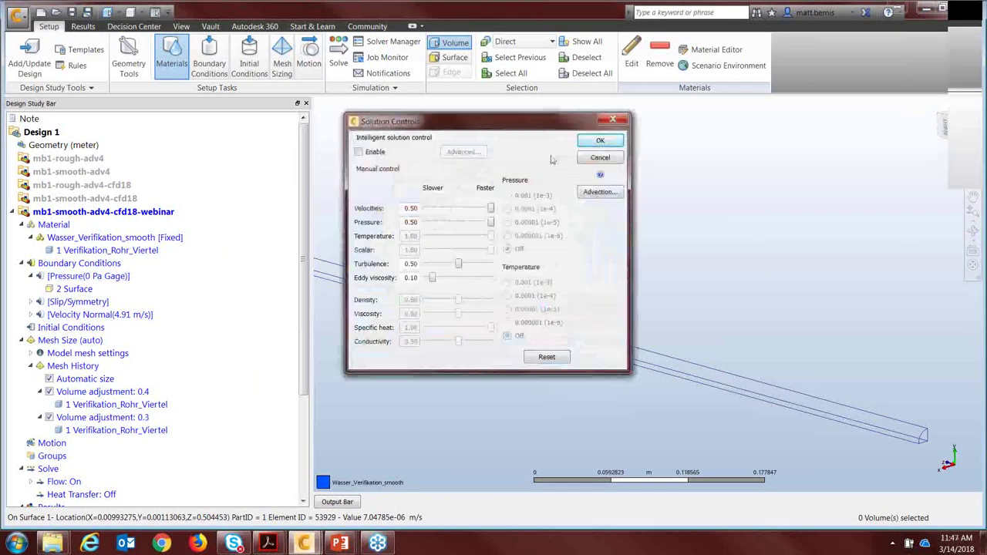
pyautogui.click(601, 141)
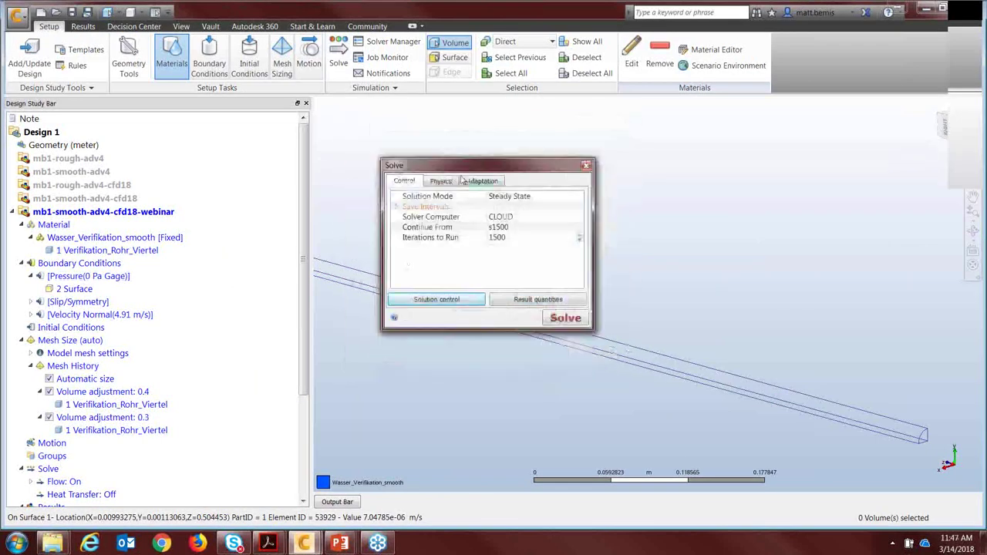
pyautogui.click(480, 303)
pyautogui.click(601, 193)
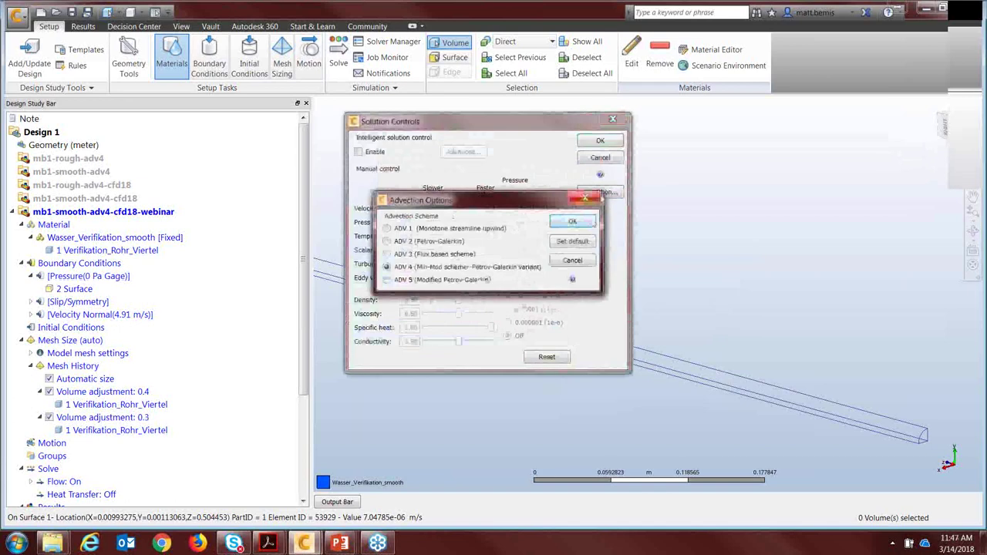
pyautogui.click(584, 225)
pyautogui.click(600, 141)
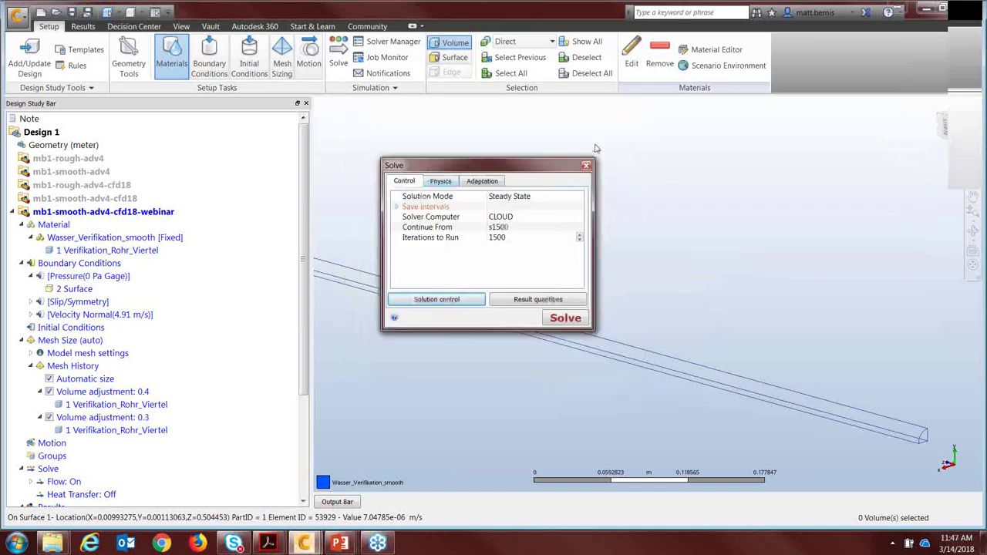
# Step: Check the turbulence model settings in the solve physics and accept them
pyautogui.click(441, 180)
pyautogui.click(422, 299)
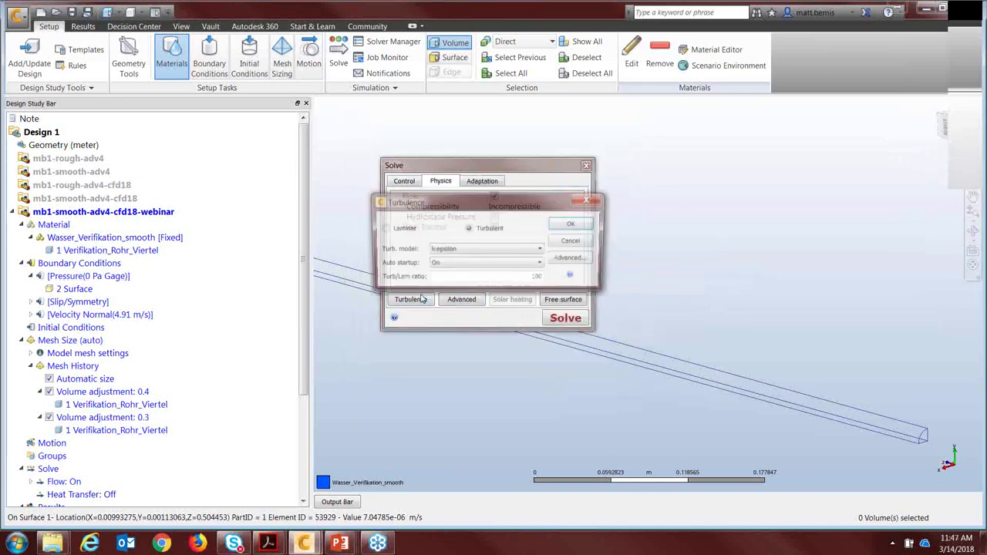
pyautogui.click(574, 224)
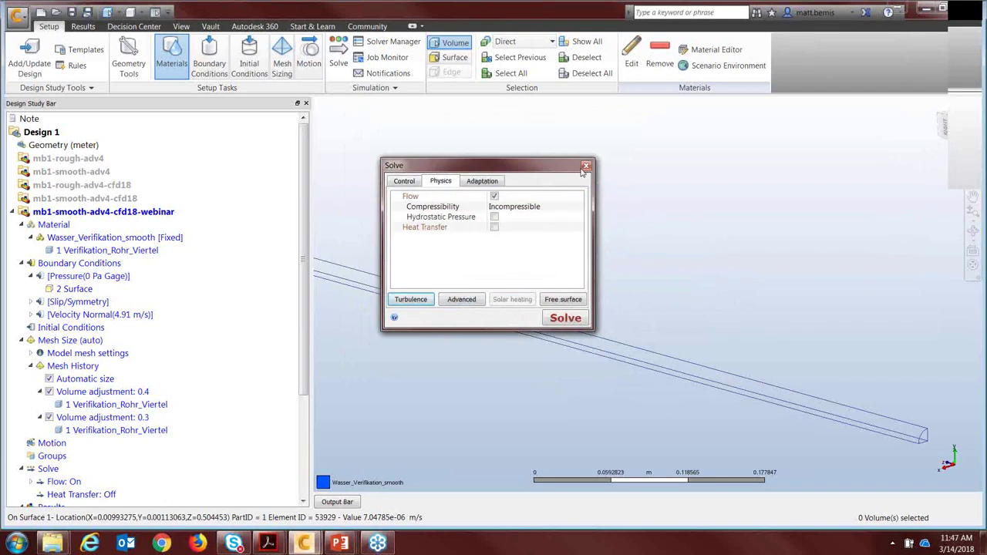
# Step: Close the solve settings, collapse the webinar scenario, and activate and expand the mb1-rough-adv4-cfd18 scenario
pyautogui.click(587, 166)
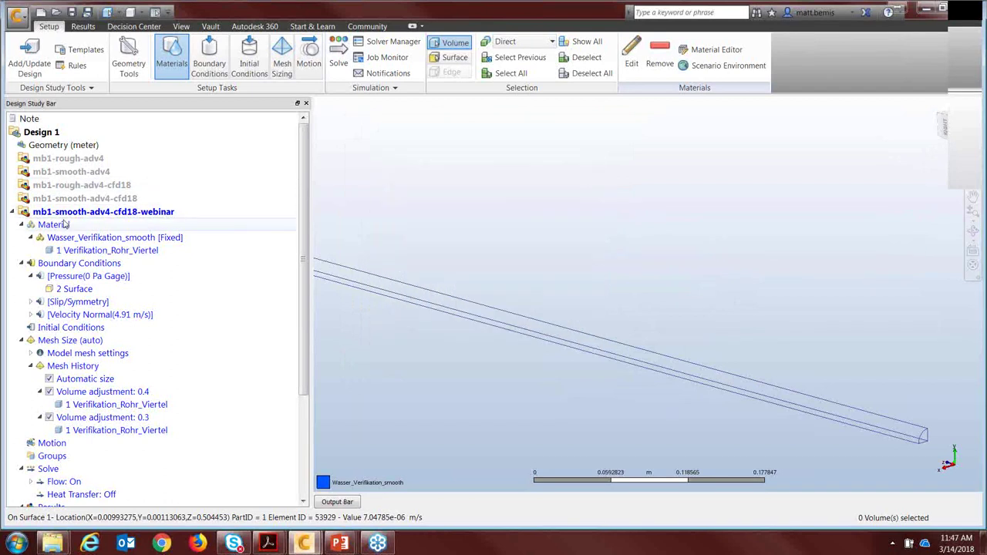
pyautogui.click(14, 212)
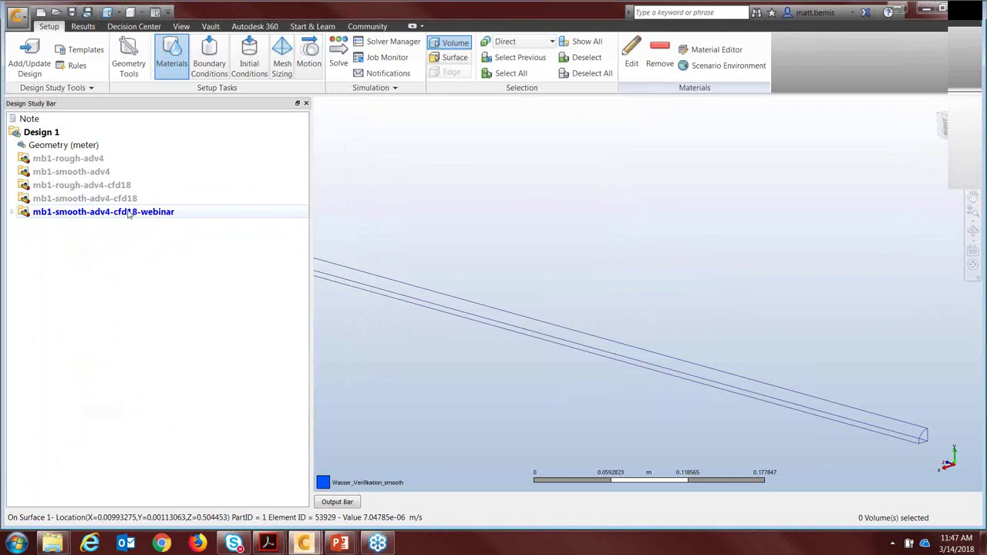
pyautogui.doubleClick(139, 185)
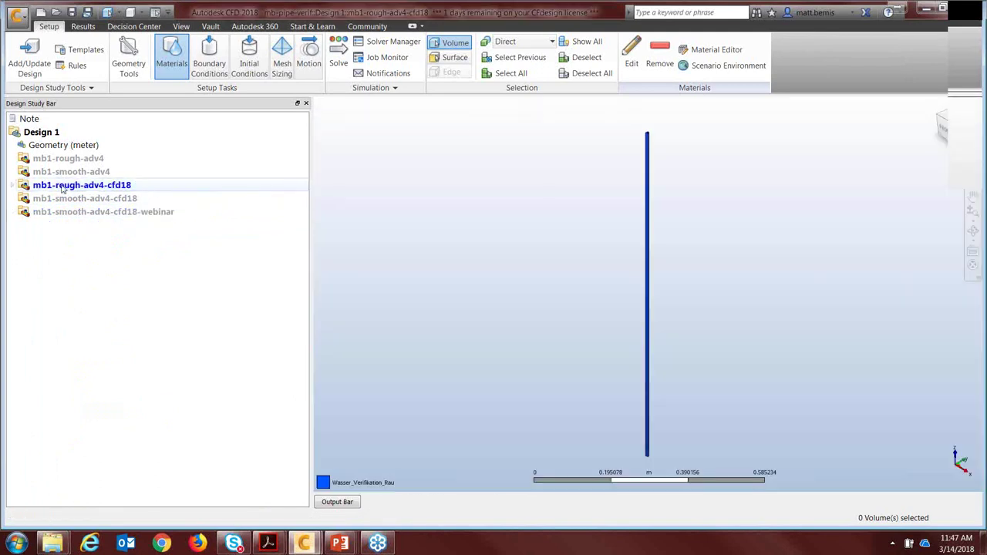
pyautogui.click(14, 185)
# Step: Examine the rough pipe's end face and outer wall up close, with its material and boundary conditions displayed
pyautogui.click(100, 212)
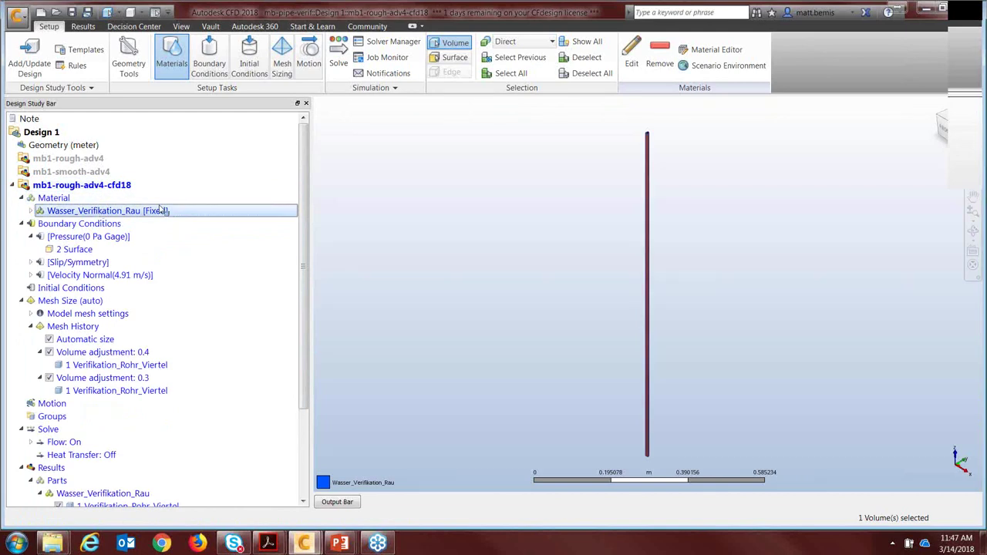
pyautogui.keyDown('shift'); pyautogui.moveTo(494, 232); pyautogui.dragTo(533, 194, button='middle'); pyautogui.keyUp('shift')
pyautogui.scroll(6, 533, 194)
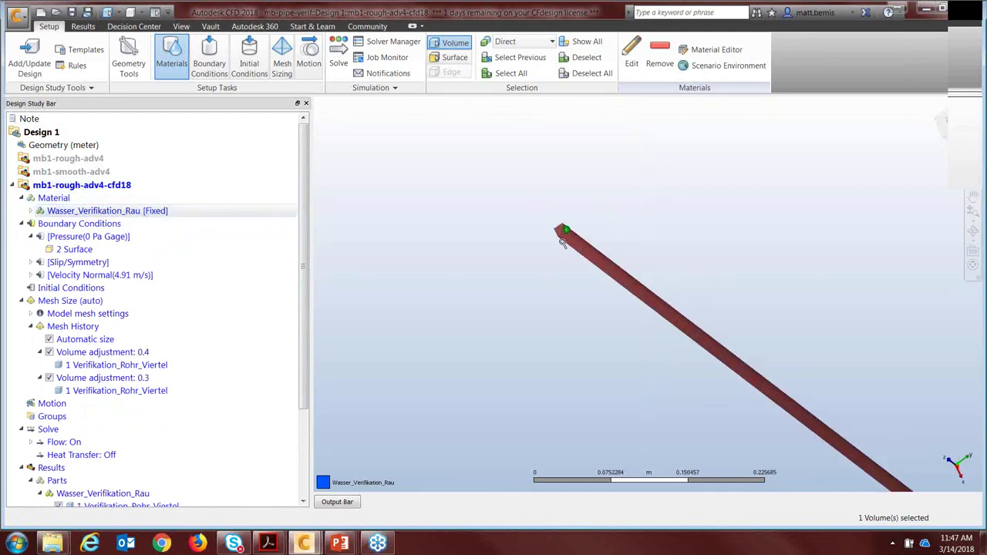
pyautogui.scroll(3, 563, 250)
pyautogui.click(208, 68)
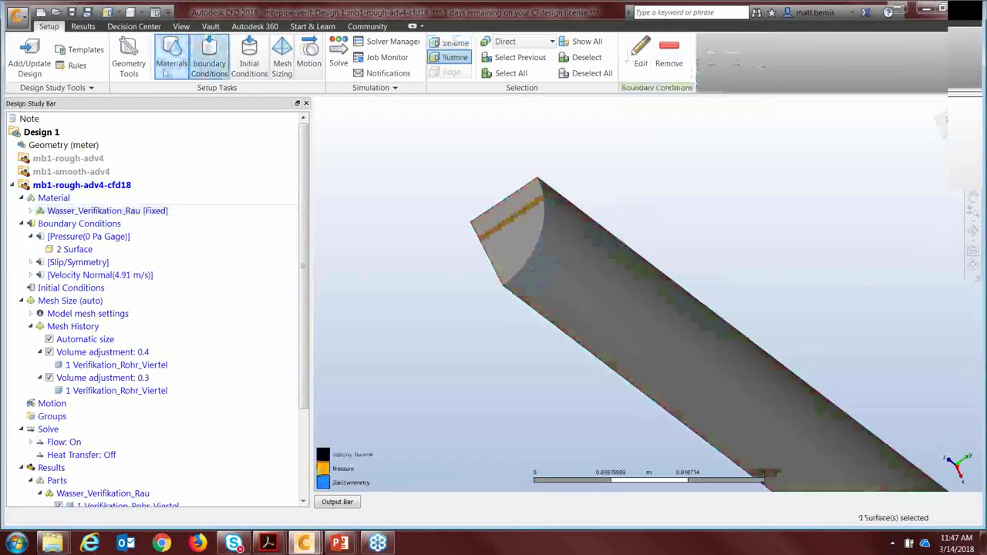
pyautogui.keyDown('shift'); pyautogui.moveTo(378, 254); pyautogui.dragTo(390, 317, button='middle'); pyautogui.keyUp('shift')
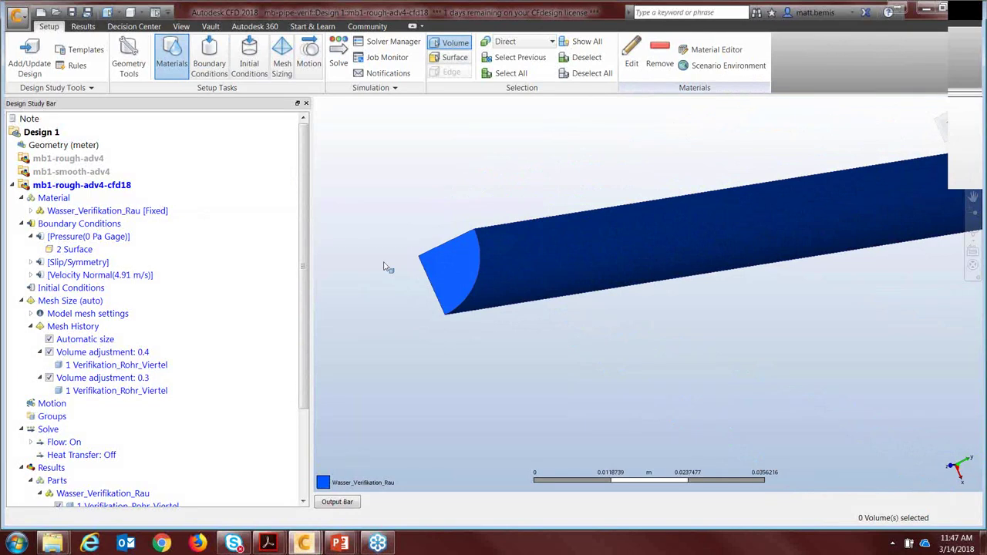
# Step: Check the wall roughness of the Wasser_Verifikation_Rau material in the Material Editor and close it without changes
pyautogui.rightClick(205, 212)
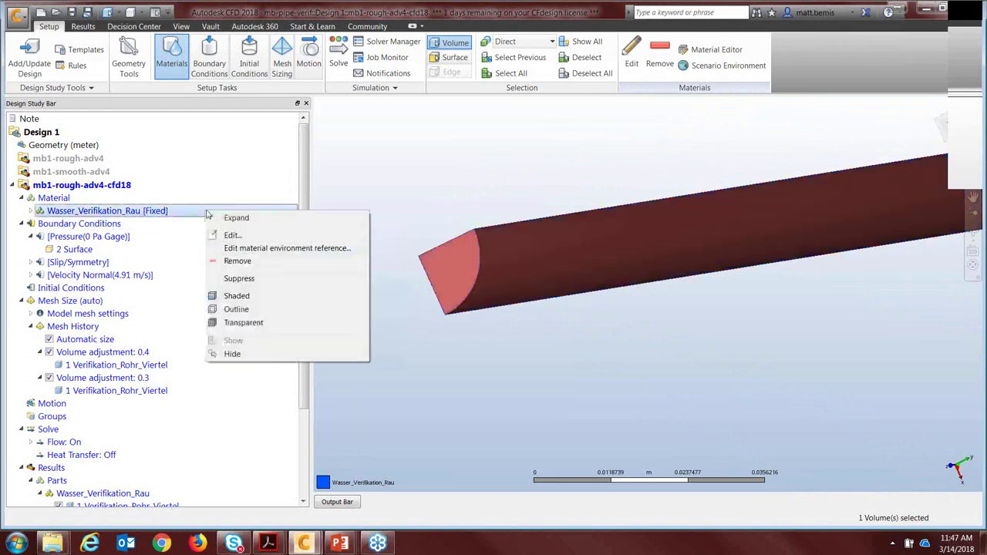
pyautogui.click(259, 239)
pyautogui.click(358, 296)
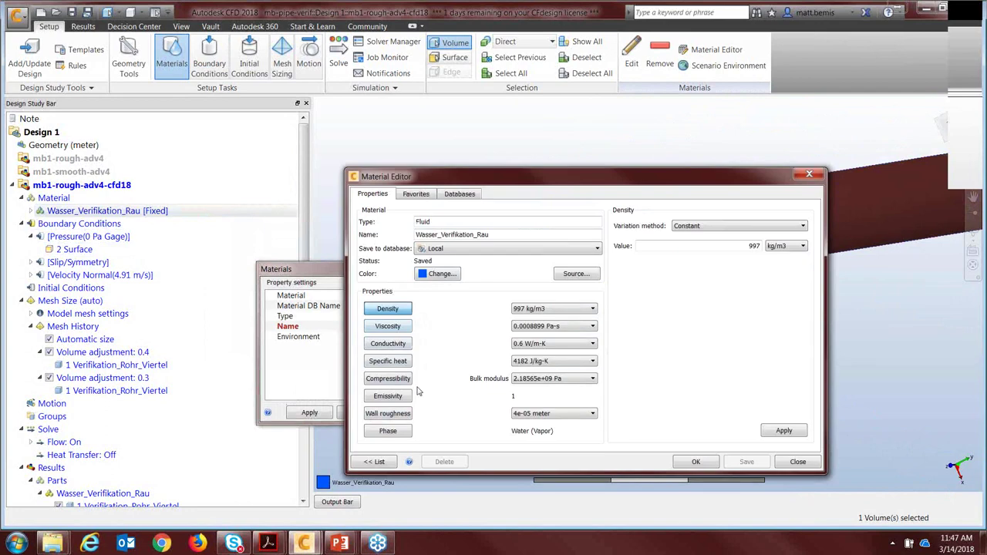
pyautogui.click(404, 414)
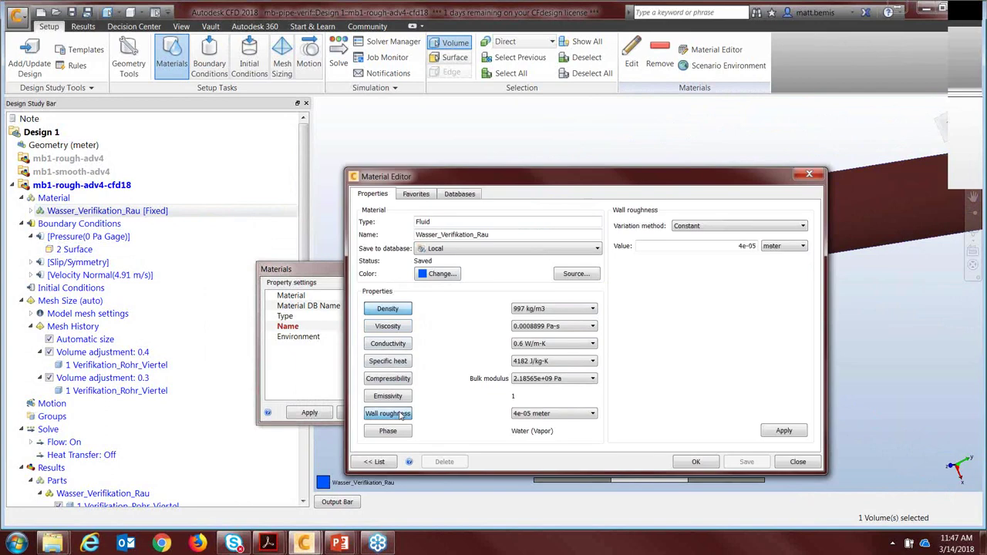
pyautogui.click(733, 245)
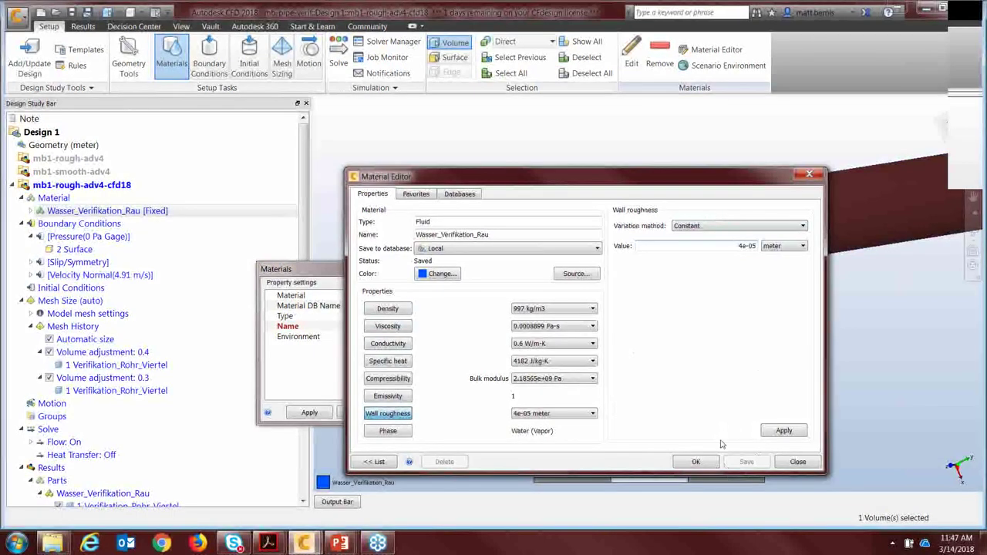
pyautogui.click(797, 462)
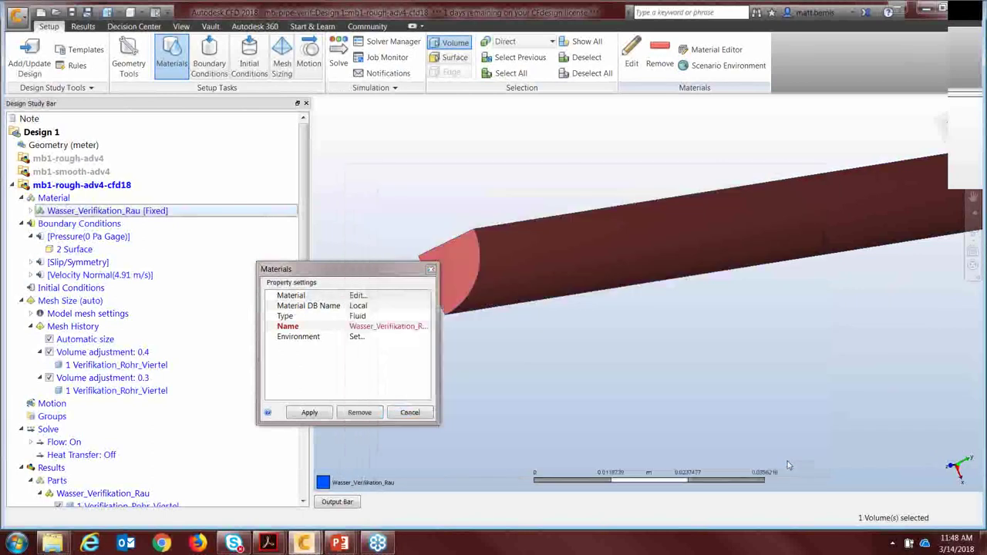
pyautogui.click(420, 414)
# Step: Deselect all volumes and review the property summary of Wasser_Verifikation_Rau and the material environment settings
pyautogui.rightClick(390, 178)
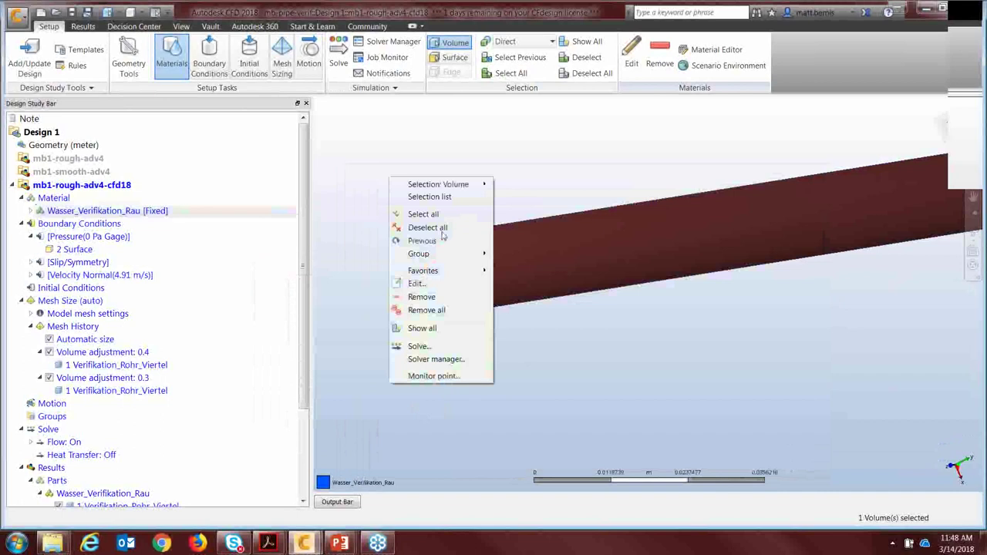
pyautogui.click(442, 230)
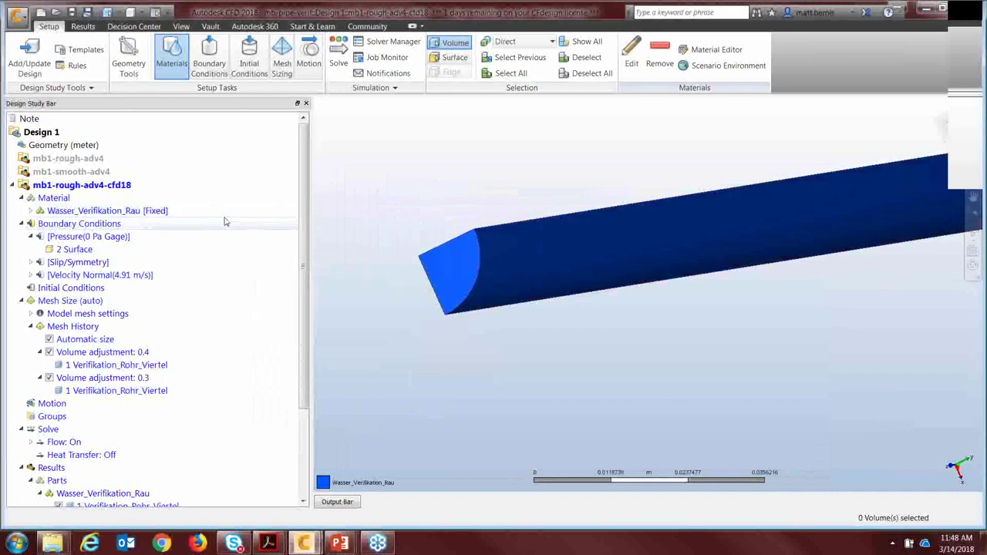
pyautogui.moveTo(222, 217)
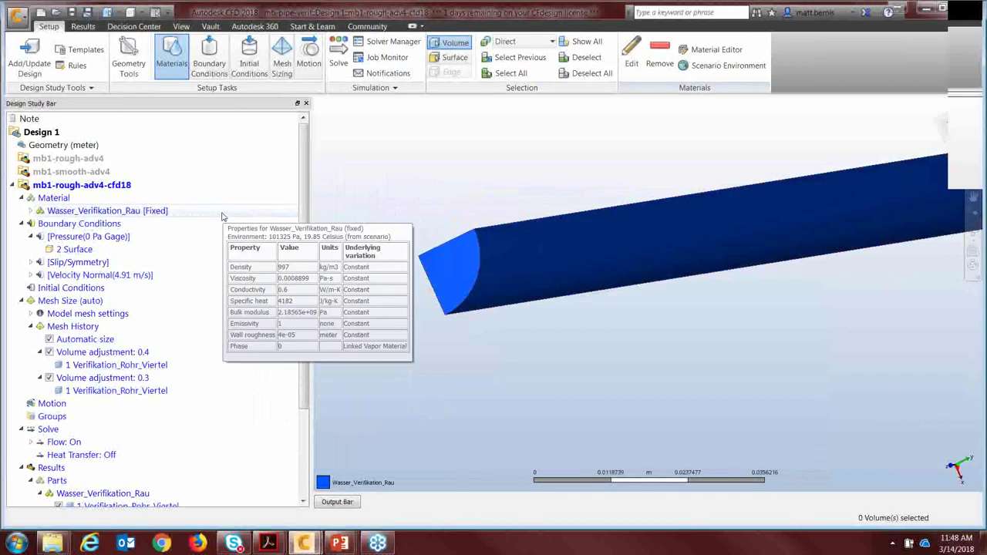
pyautogui.moveTo(247, 207)
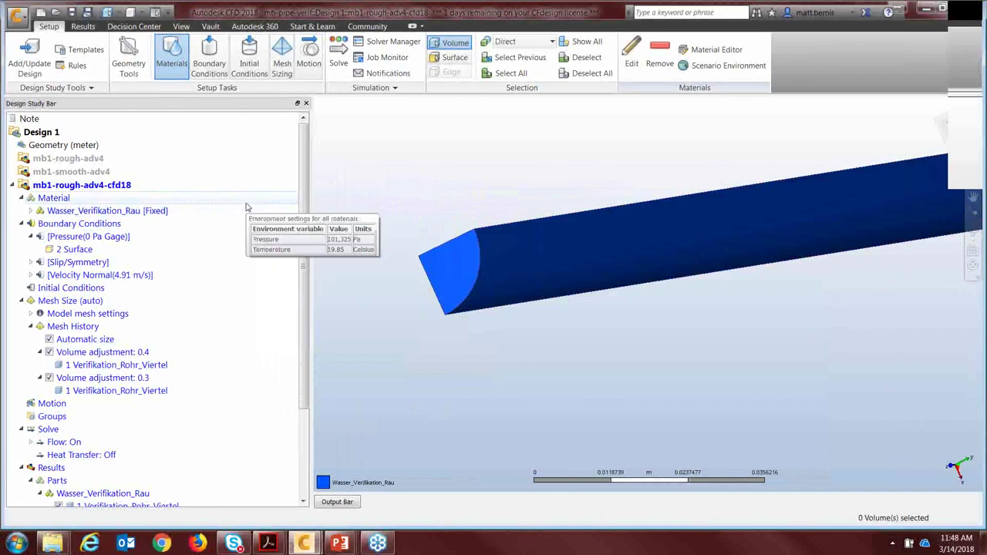